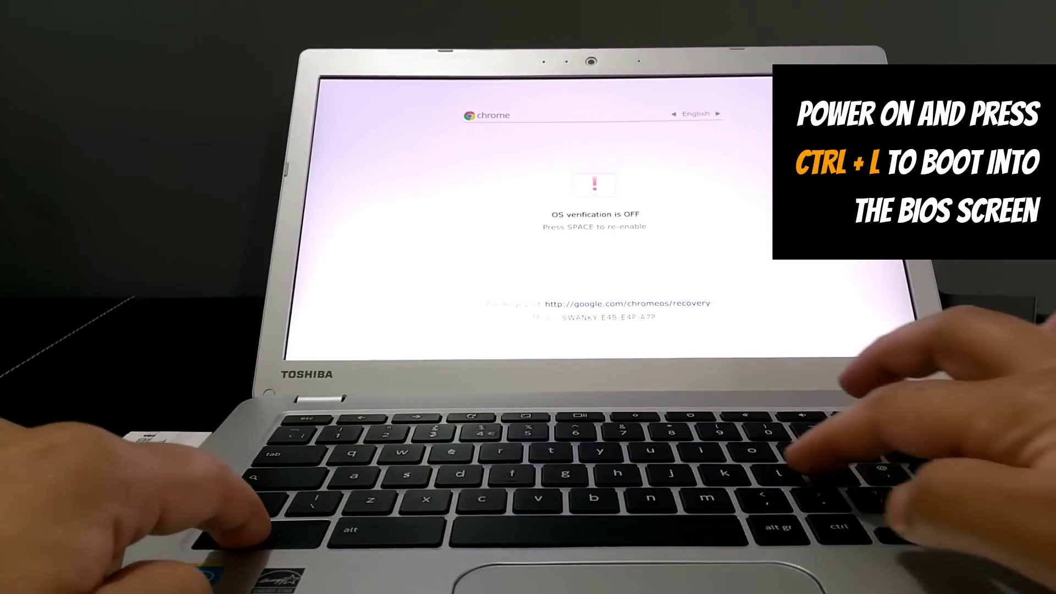
# - Boot the laptop from the TOSHIBA TransMemory USB drive and start Ubuntu without installing
pyautogui.hotkey('ctrl', 'l')
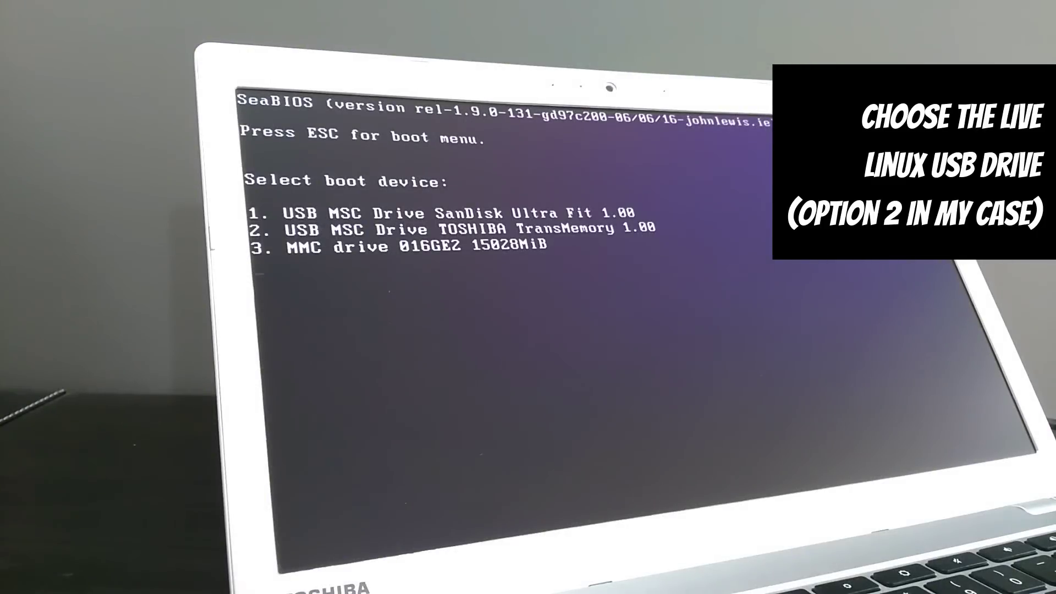
pyautogui.press('2')
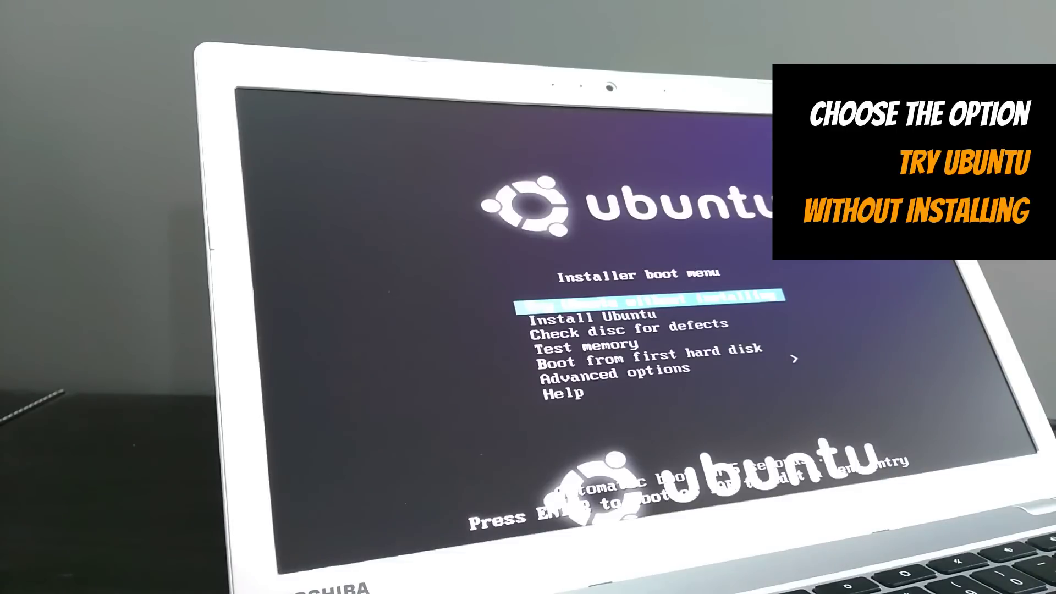
pyautogui.press('Down')
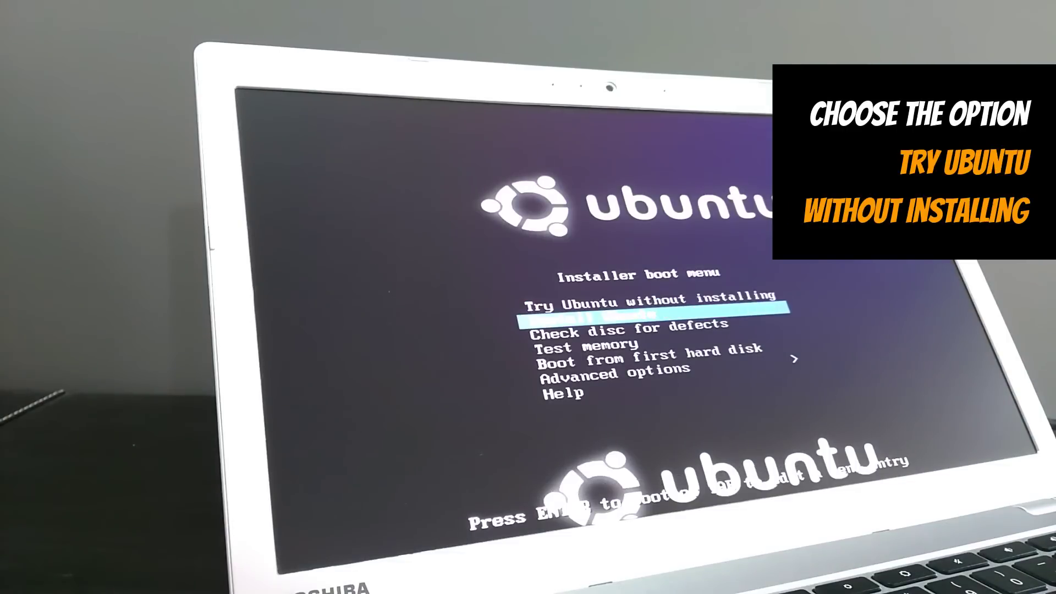
pyautogui.press('Up')
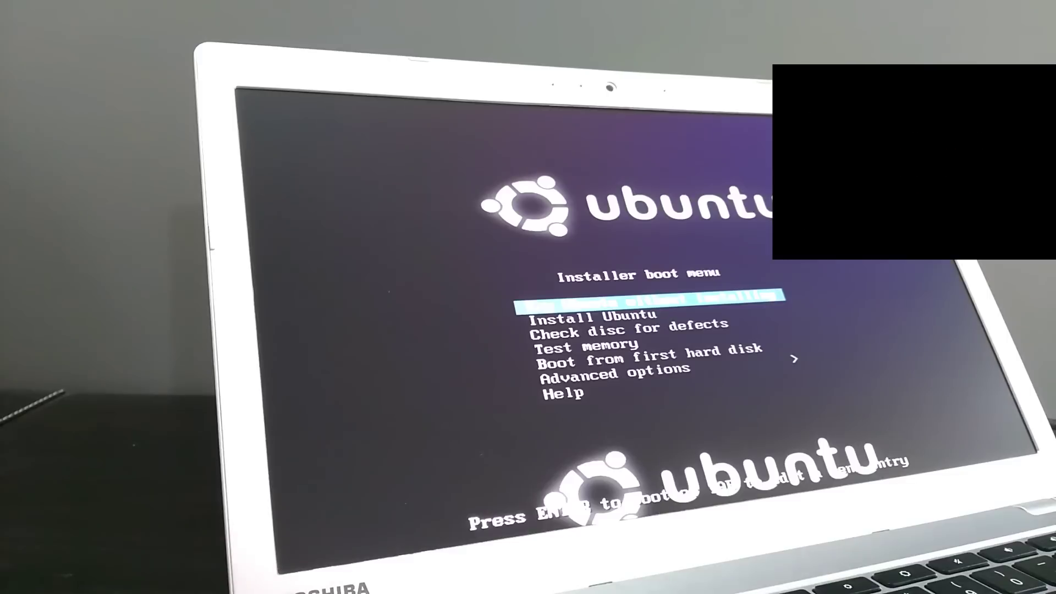
pyautogui.press('Return')
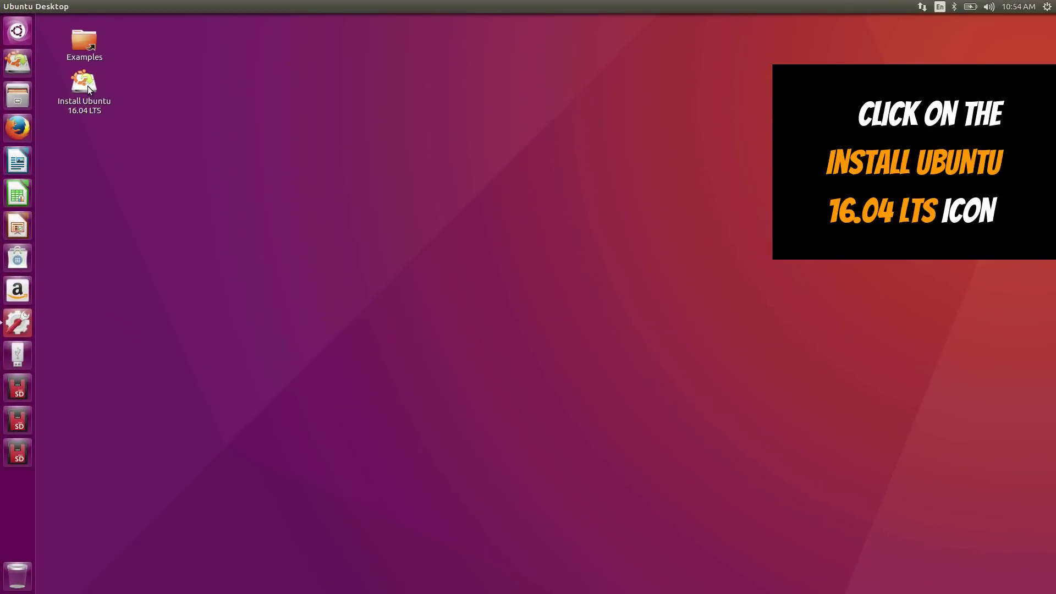
# - Launch the Ubuntu 16.04 LTS installer in English and enable update downloads and third-party software
pyautogui.doubleClick(87, 86)
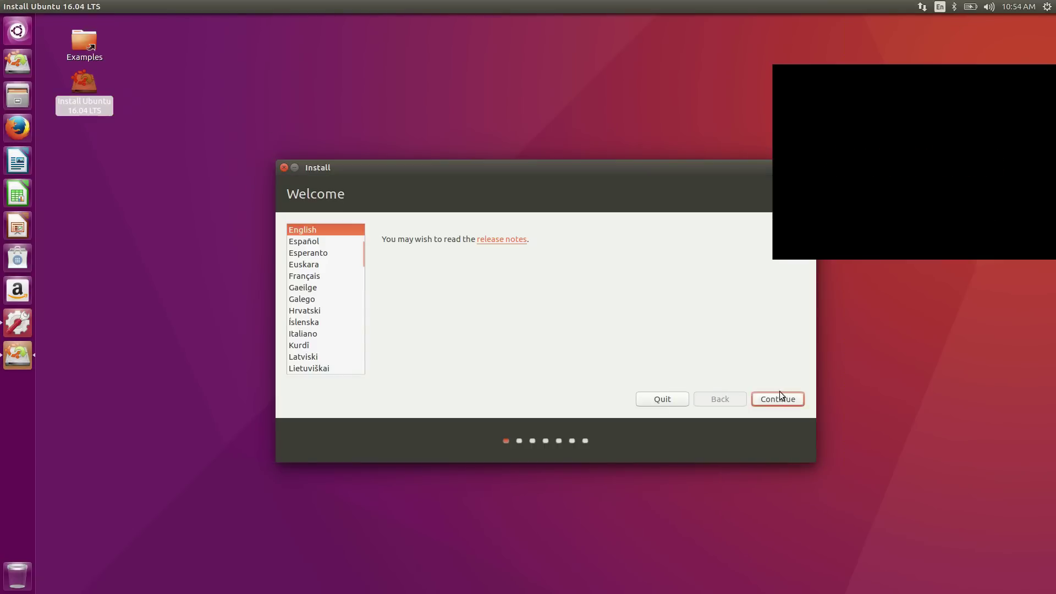
pyautogui.click(777, 398)
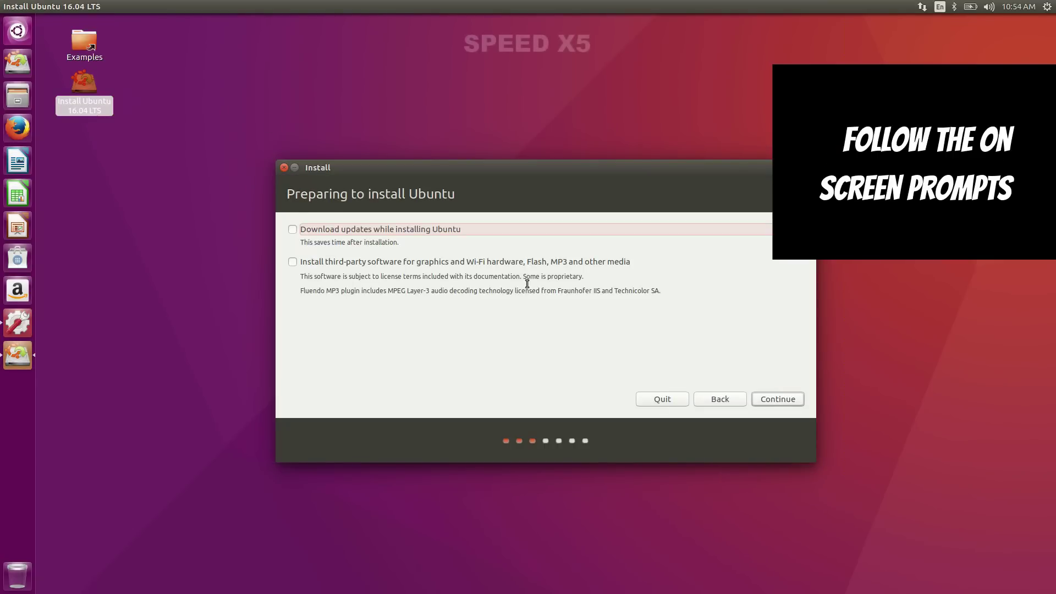
pyautogui.click(292, 229)
pyautogui.click(292, 261)
pyautogui.click(770, 400)
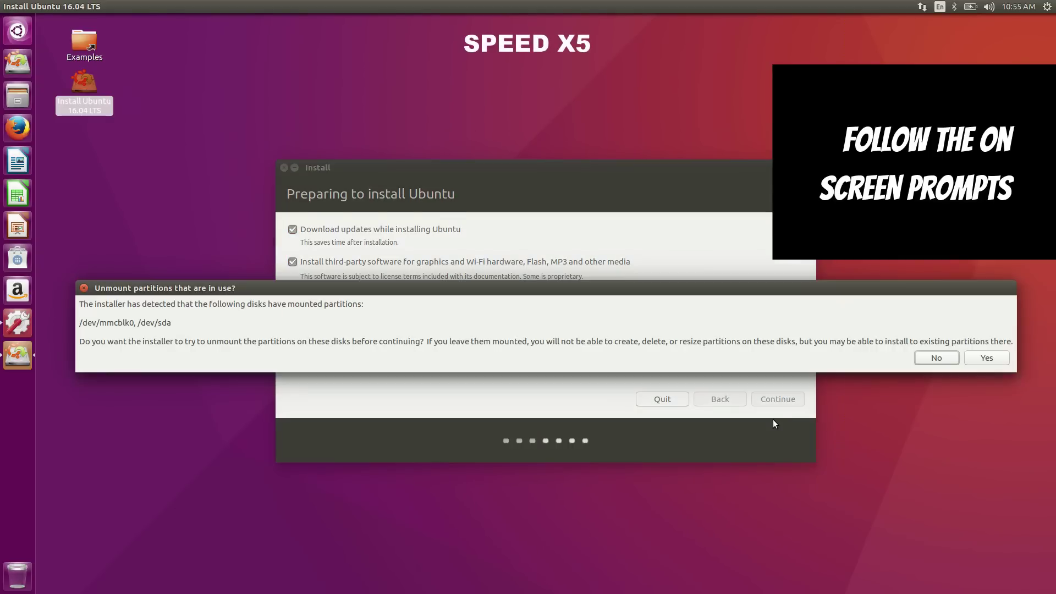
# - Decline unmounting the partitions in use and proceed with the Something else installation type
pyautogui.click(929, 358)
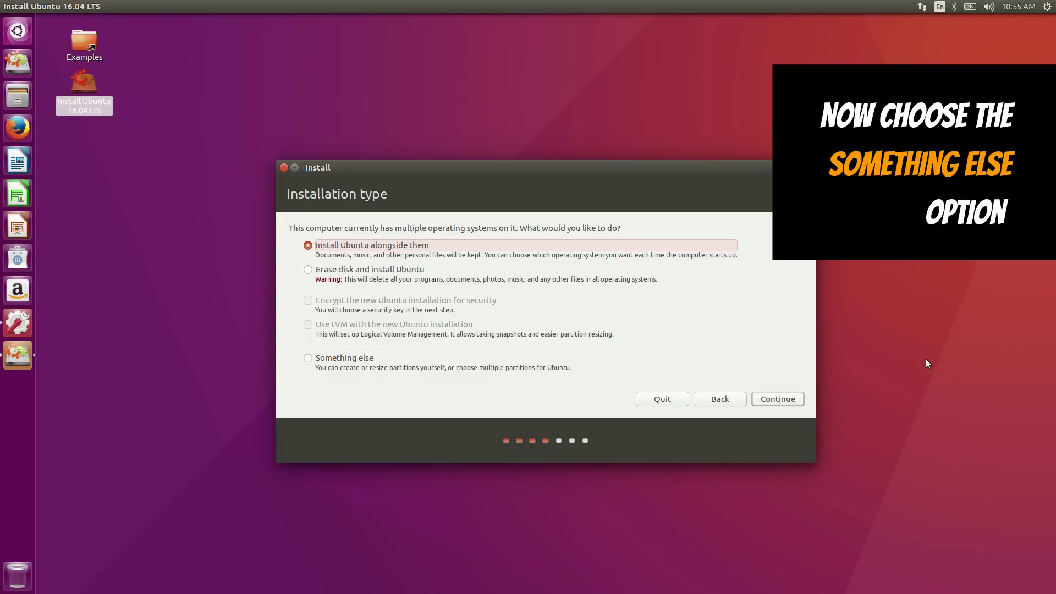
pyautogui.click(308, 358)
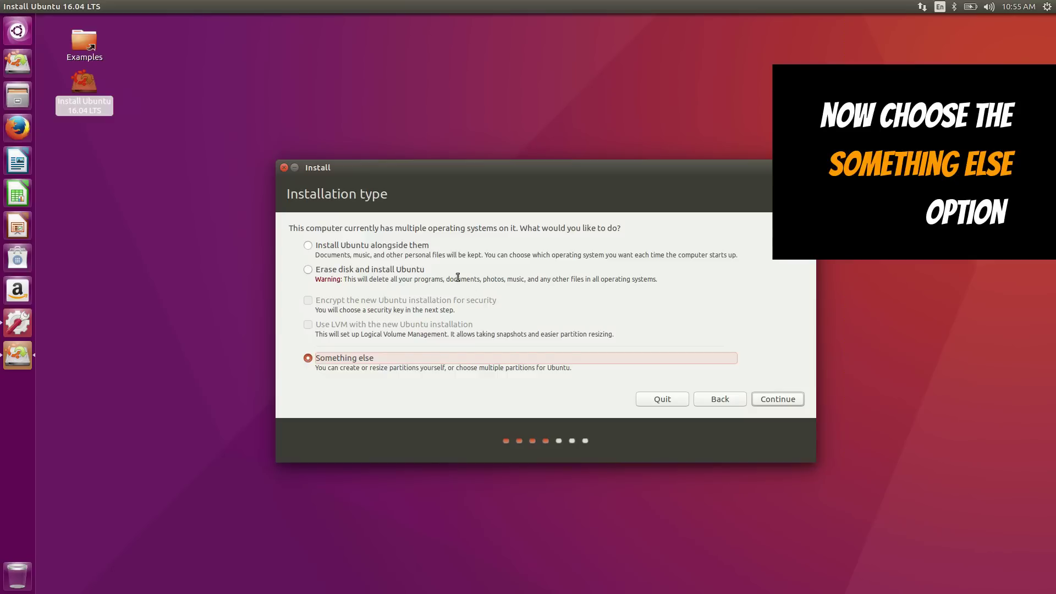
pyautogui.click(769, 397)
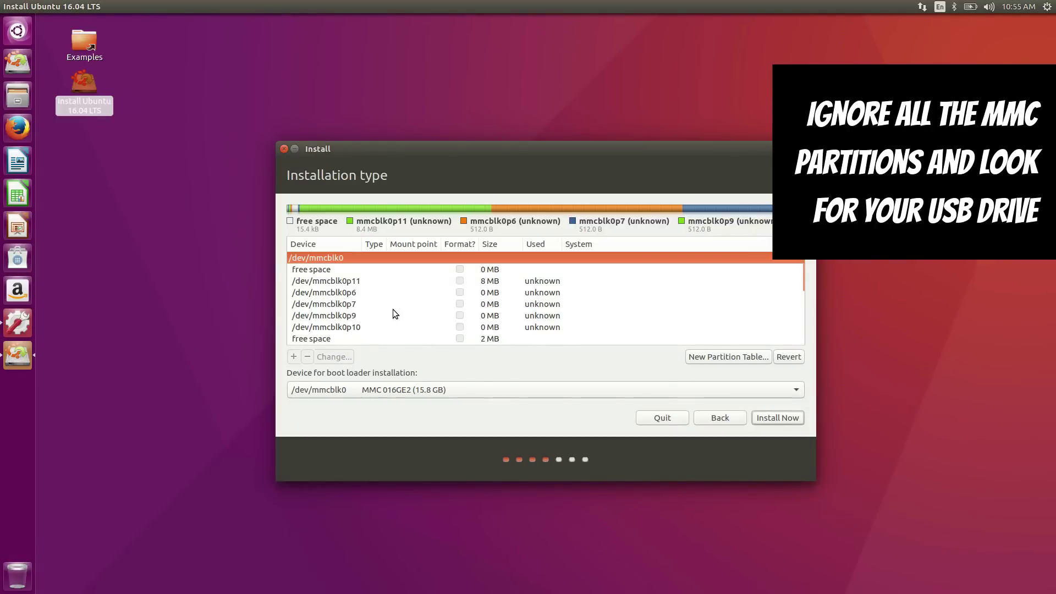
# - Delete the existing fat32 partition /dev/sda1 from the USB drive
pyautogui.scroll(-5, 393, 314)
pyautogui.scroll(-2, 392, 311)
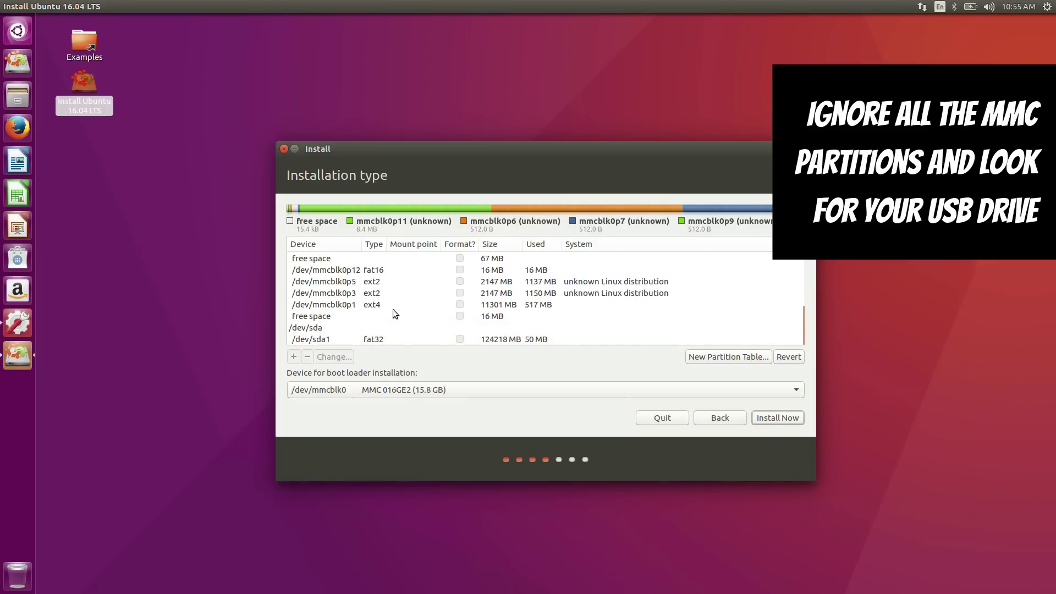
pyautogui.click(318, 328)
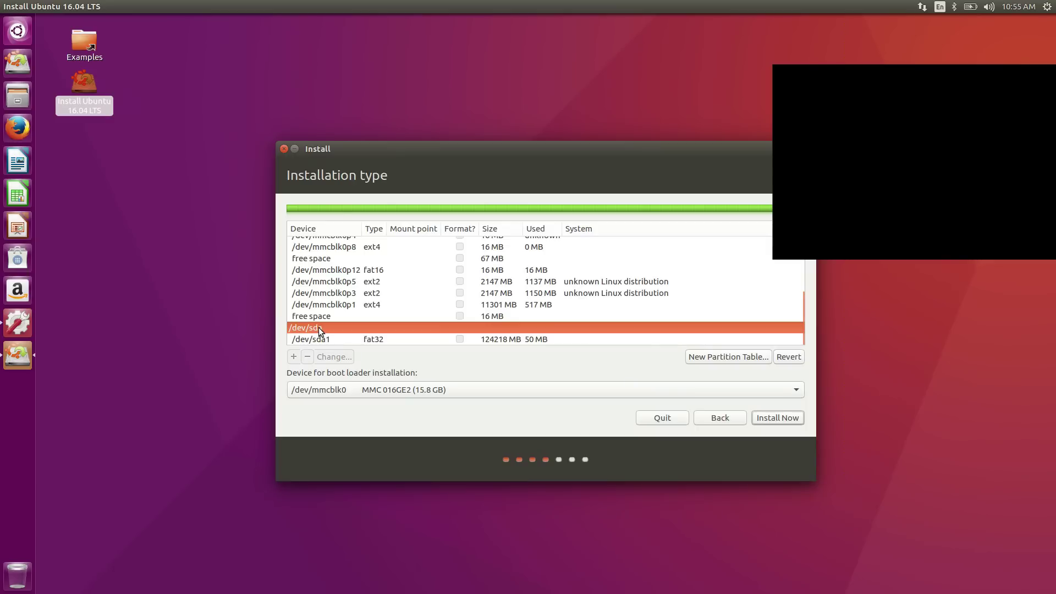
pyautogui.click(317, 340)
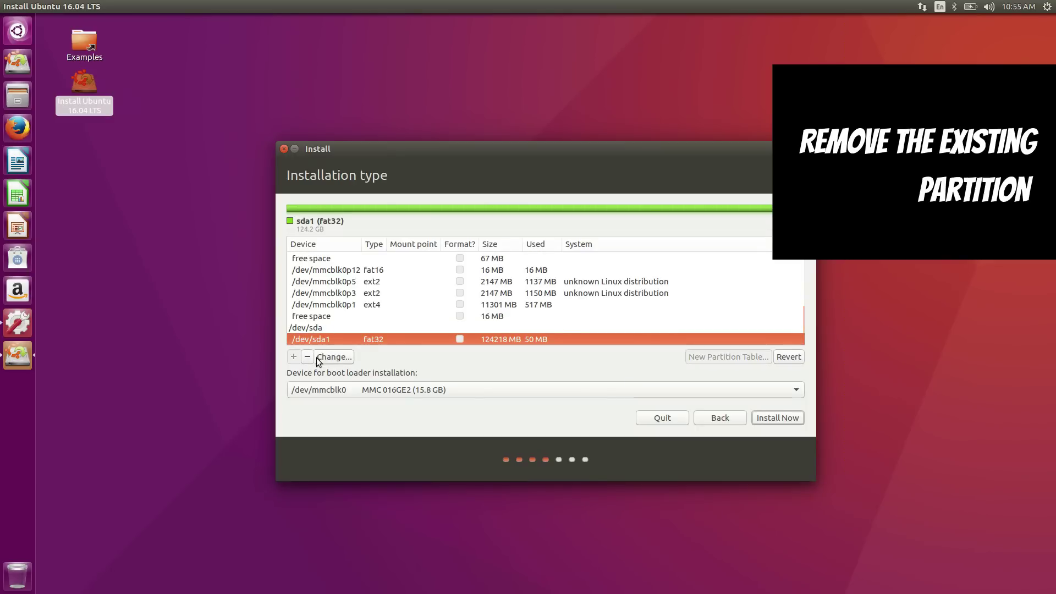
pyautogui.click(308, 357)
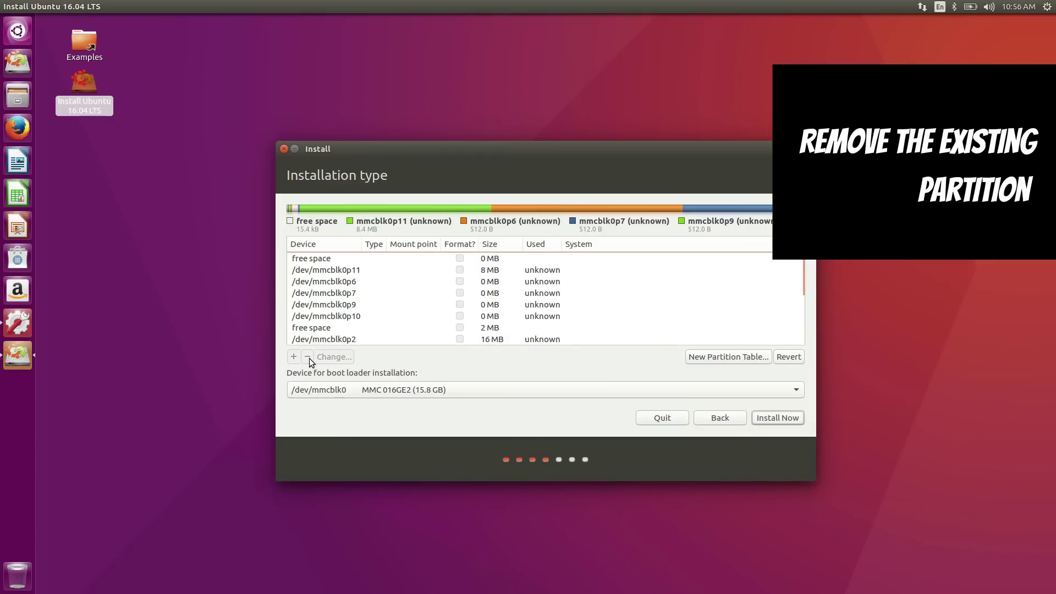
# - Create a 4000 MB primary partition used as swap area at the beginning of the free space on /dev/sda
pyautogui.scroll(-5, 342, 325)
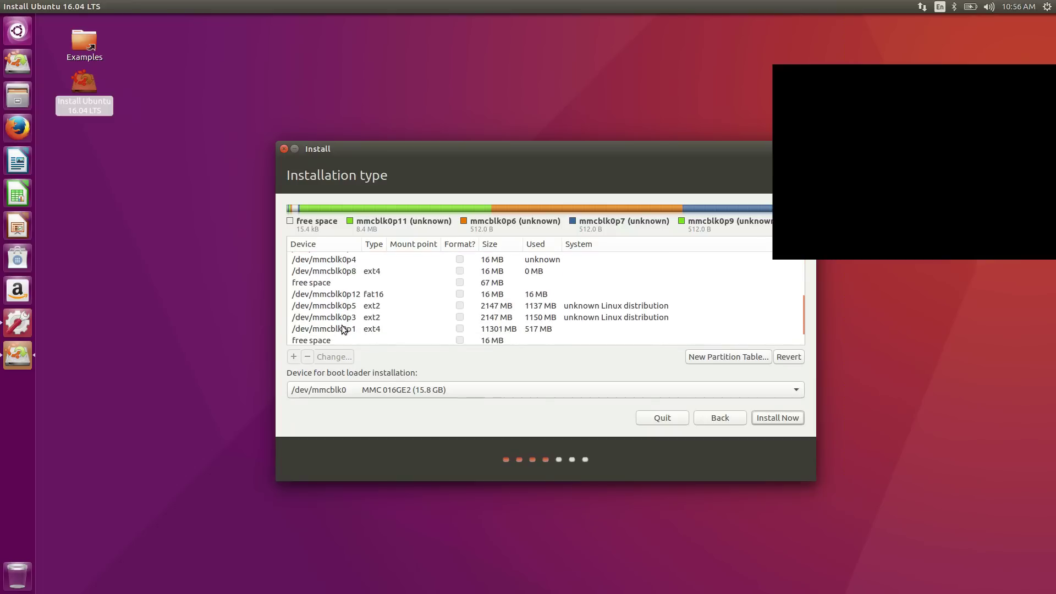
pyautogui.click(317, 339)
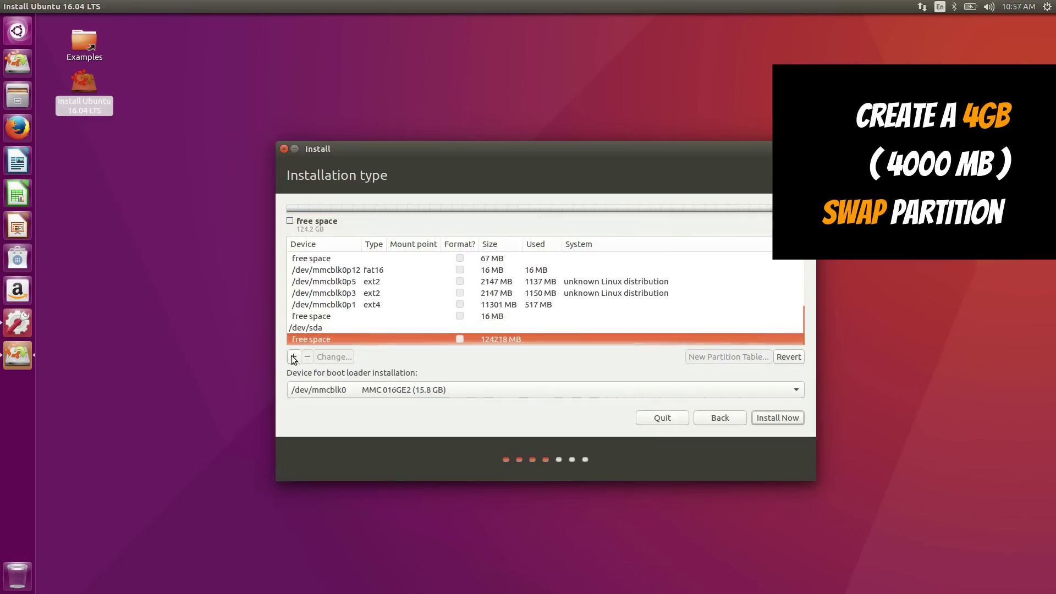
pyautogui.click(292, 358)
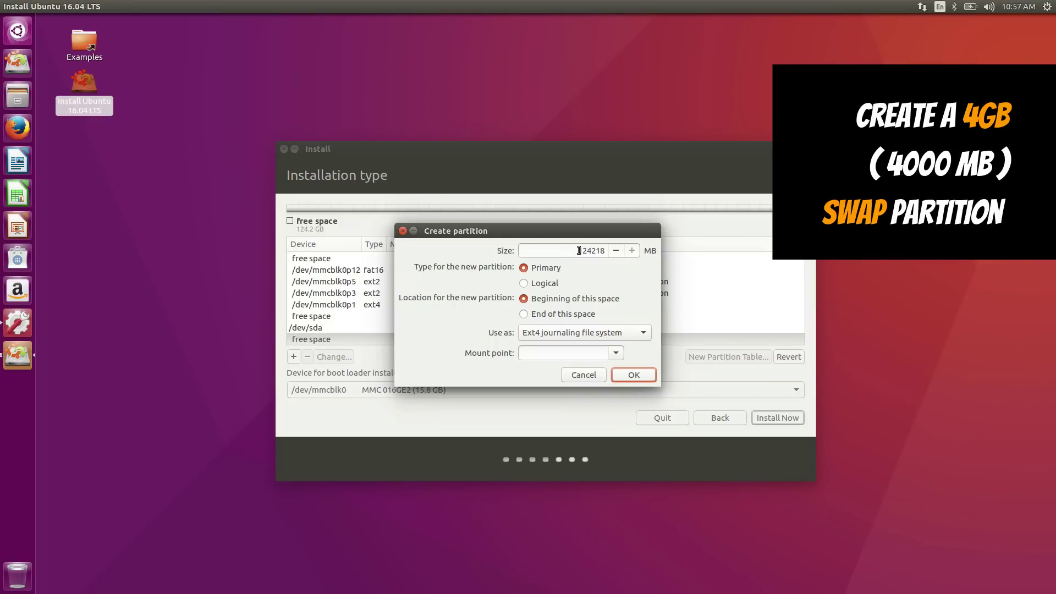
pyautogui.moveTo(577, 250); pyautogui.dragTo(606, 249)
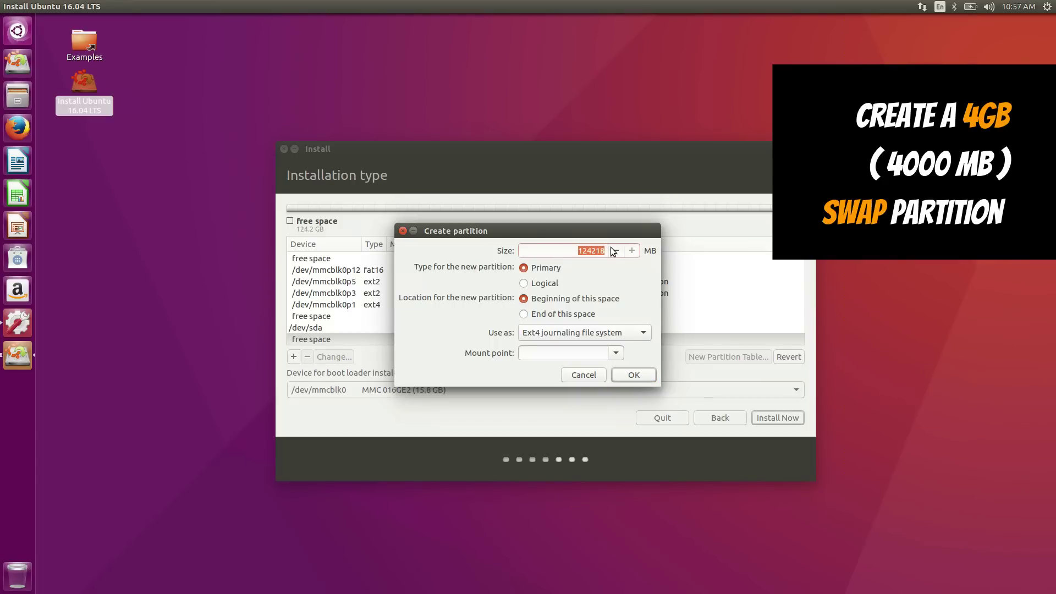
pyautogui.write('4000')
pyautogui.click(617, 332)
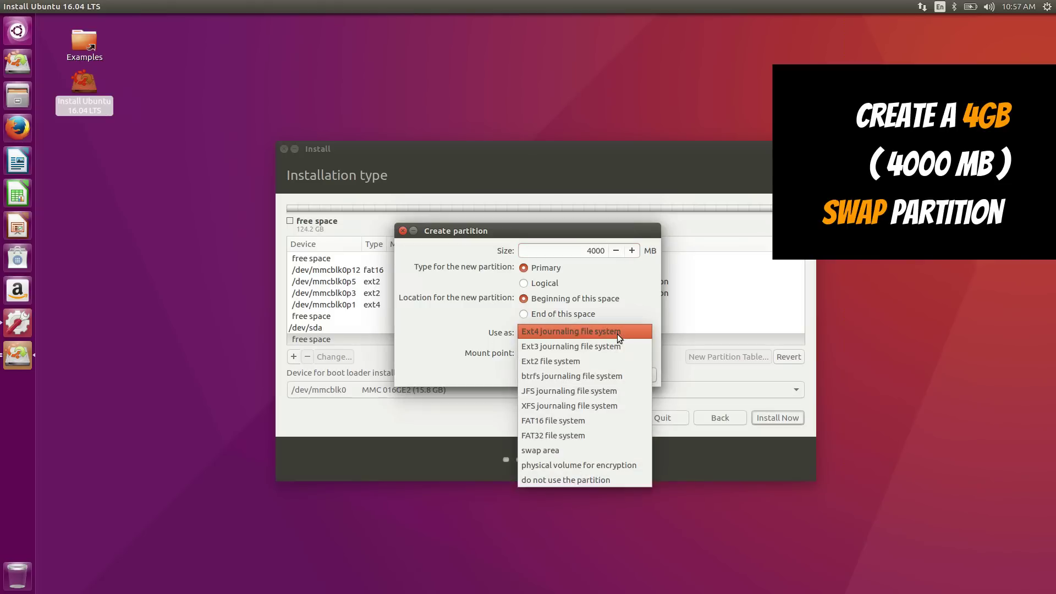
pyautogui.click(546, 454)
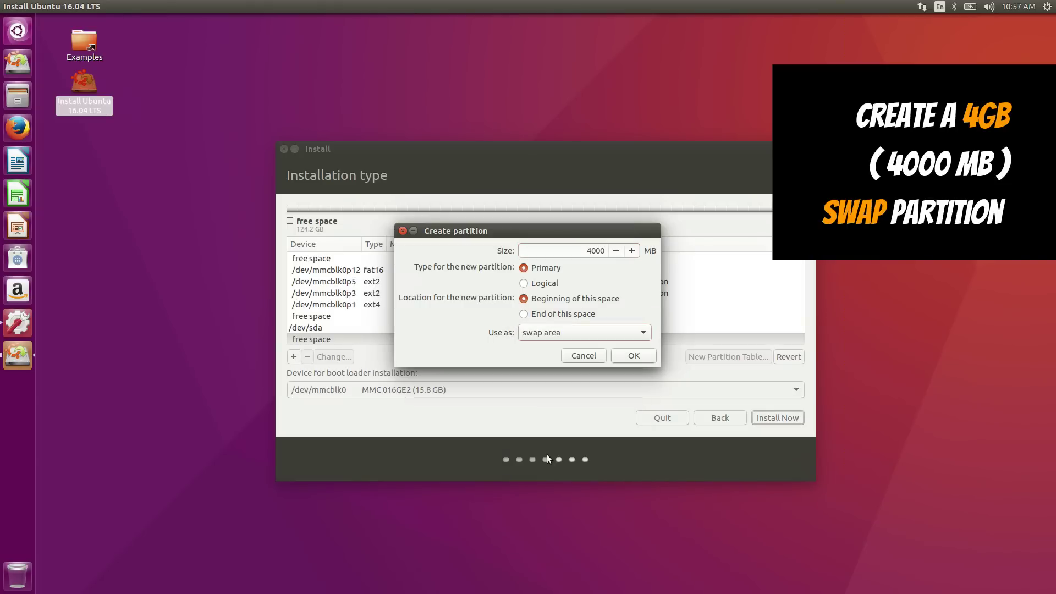
pyautogui.click(639, 359)
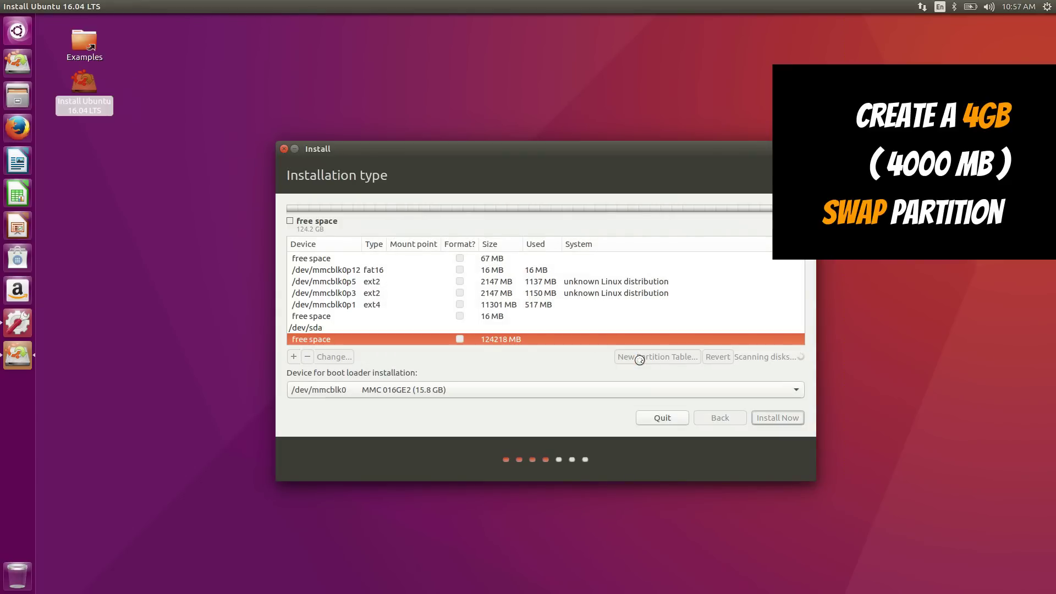
# - Create a logical Ext4 partition with mount point / from all the remaining free space on /dev/sda
pyautogui.scroll(-10, 580, 311)
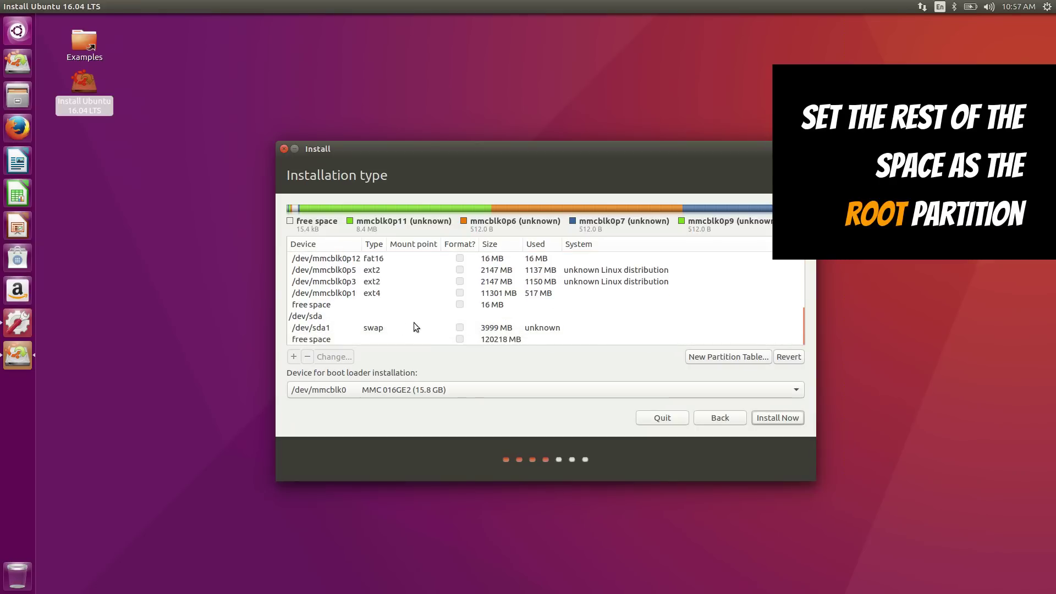
pyautogui.click(334, 339)
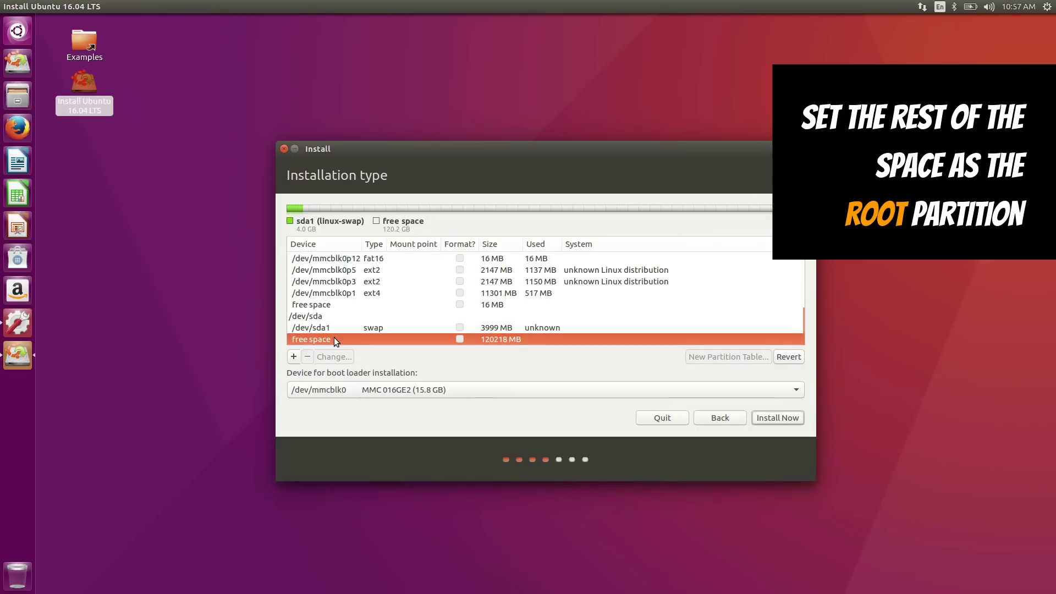
pyautogui.click(293, 356)
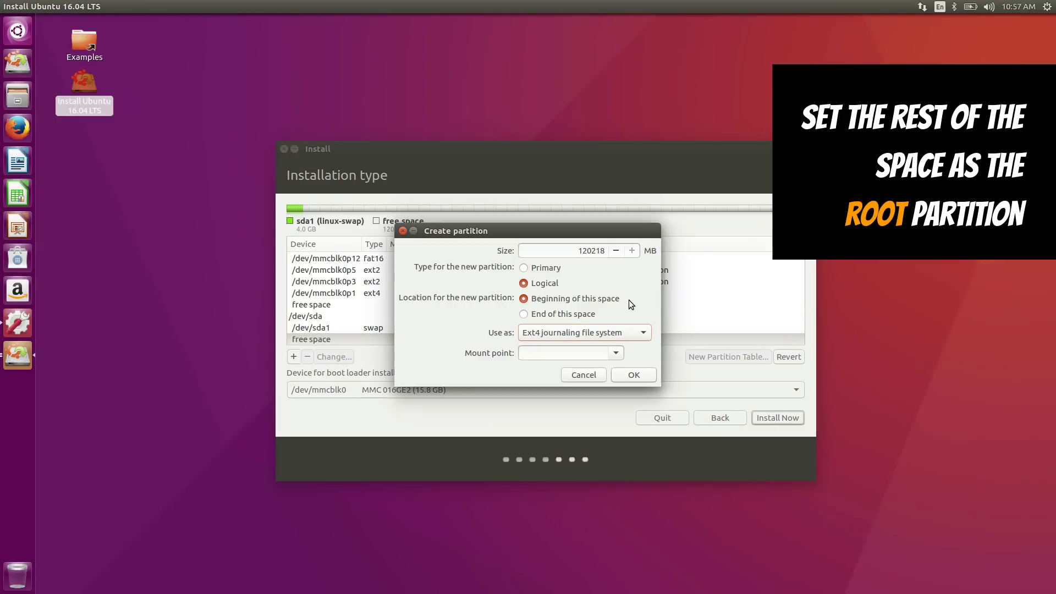
pyautogui.click(616, 353)
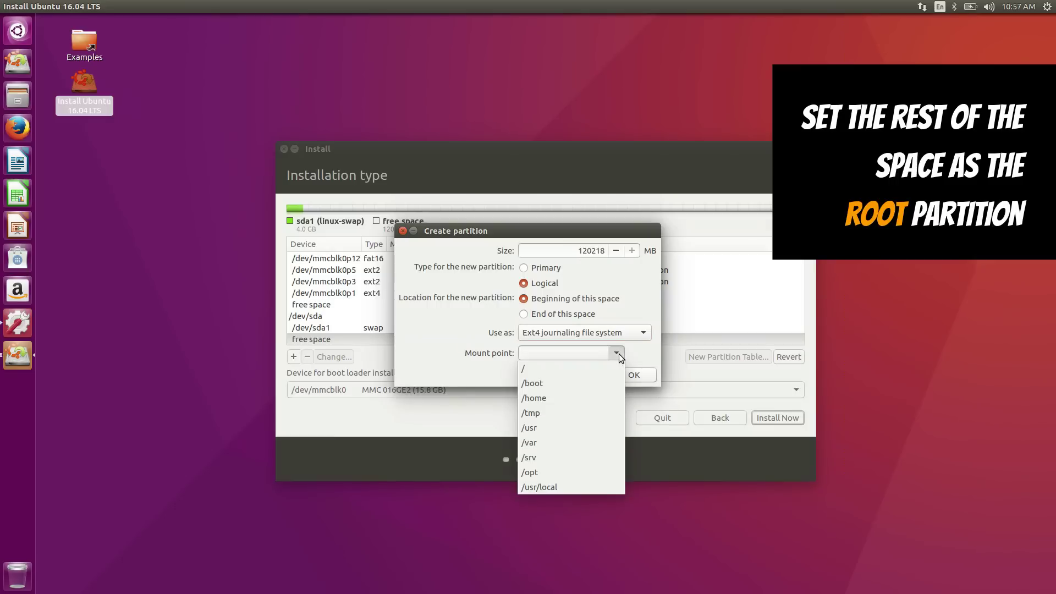
pyautogui.click(599, 368)
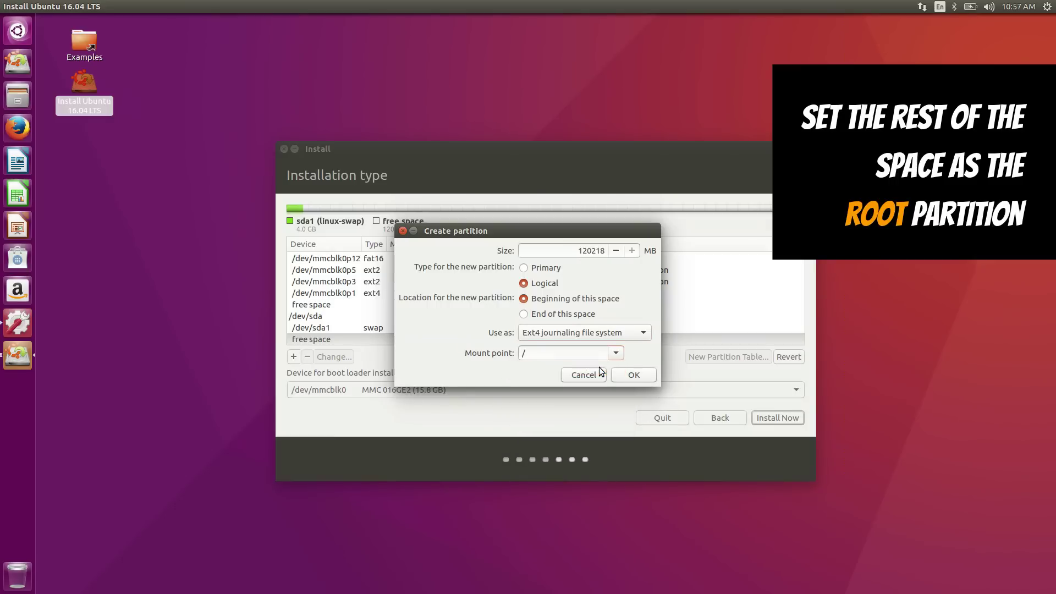
pyautogui.click(631, 374)
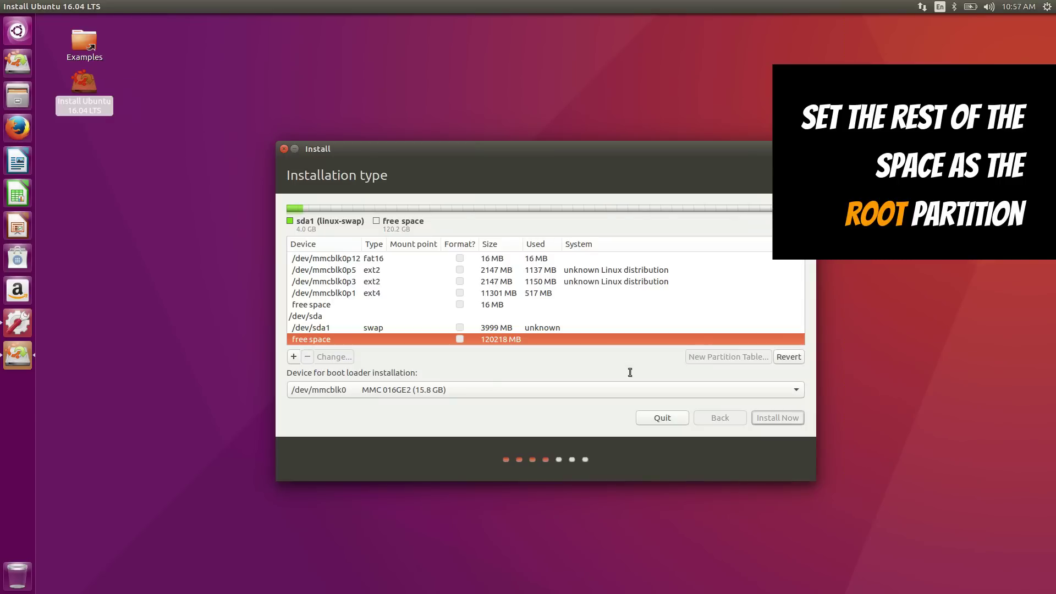
# - Set the device for boot loader installation to /dev/sda, the SanDisk Ultra Fit
pyautogui.scroll(-5, 581, 315)
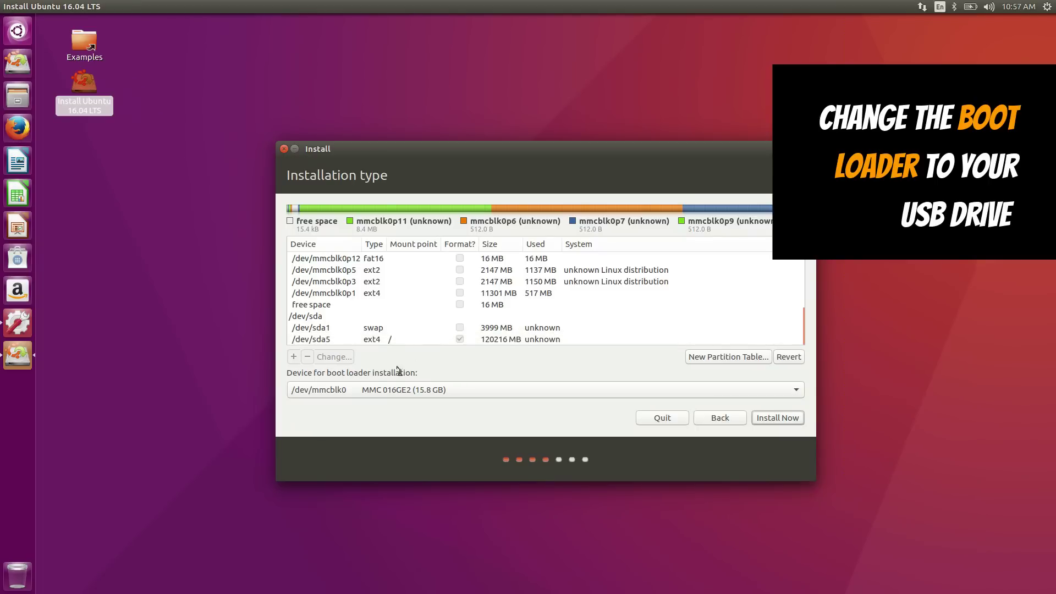
pyautogui.click(387, 390)
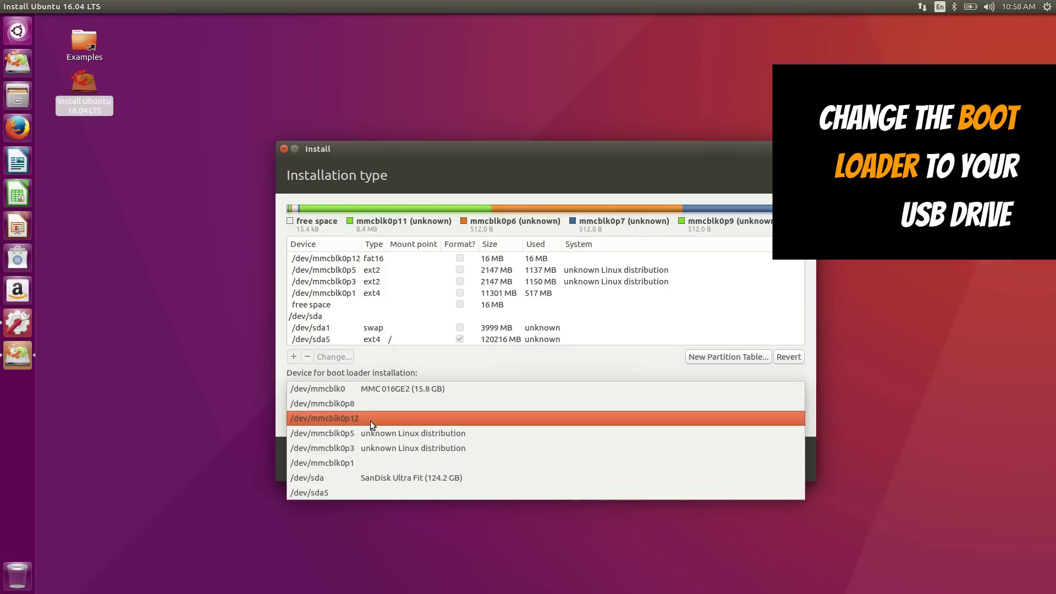
pyautogui.click(340, 478)
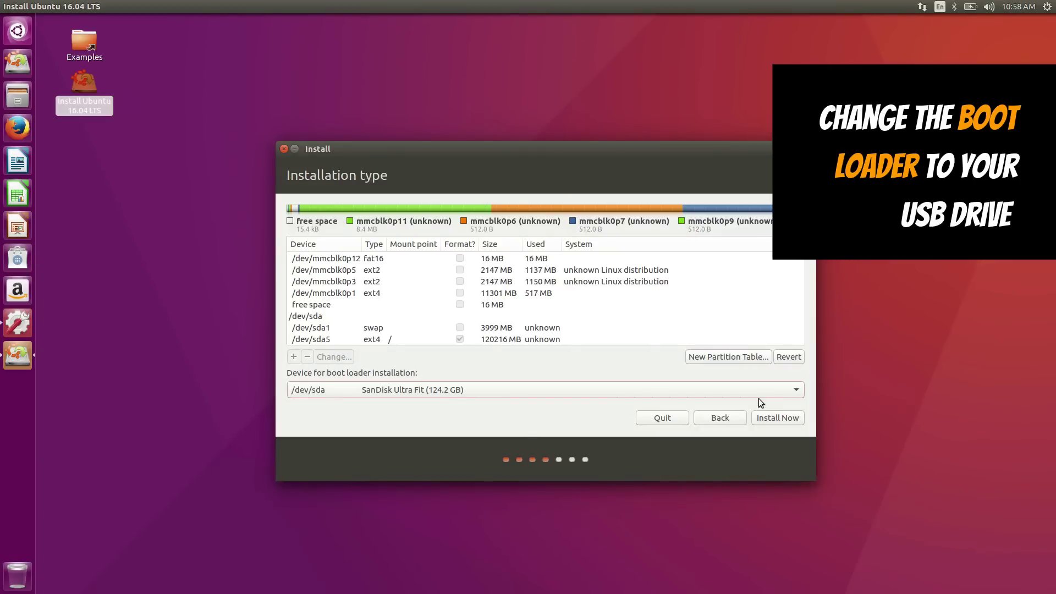
# - Start the installation, write the partition changes to the disks and continue to the keyboard layout
pyautogui.click(792, 423)
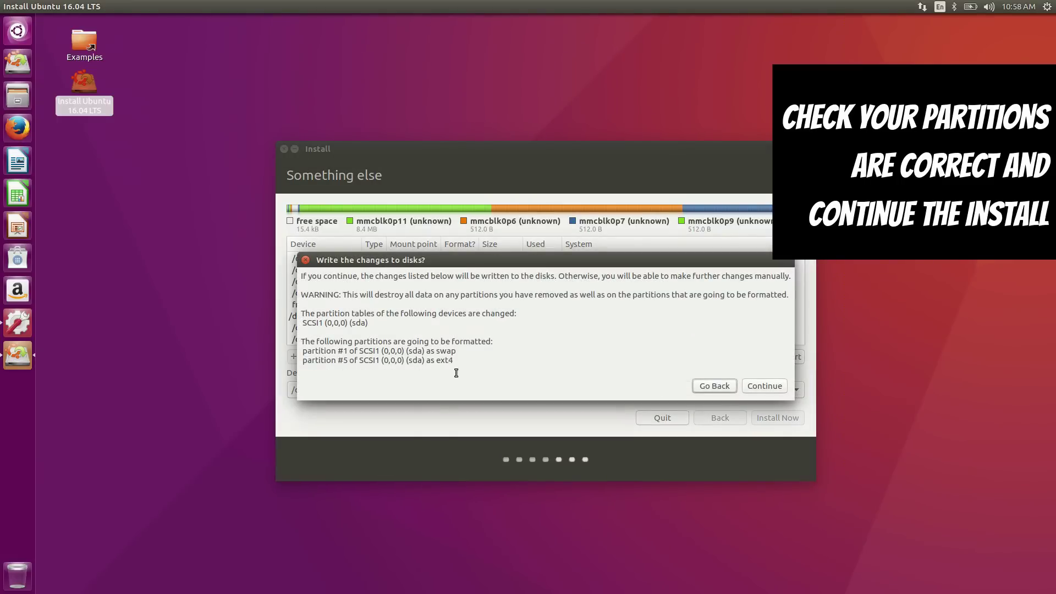
pyautogui.click(759, 385)
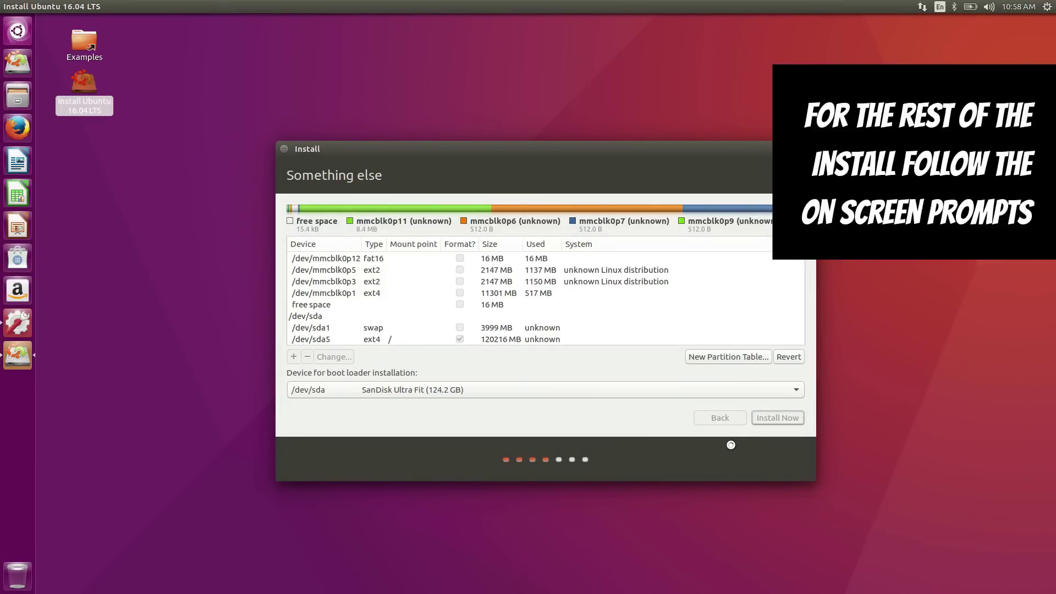
pyautogui.click(777, 418)
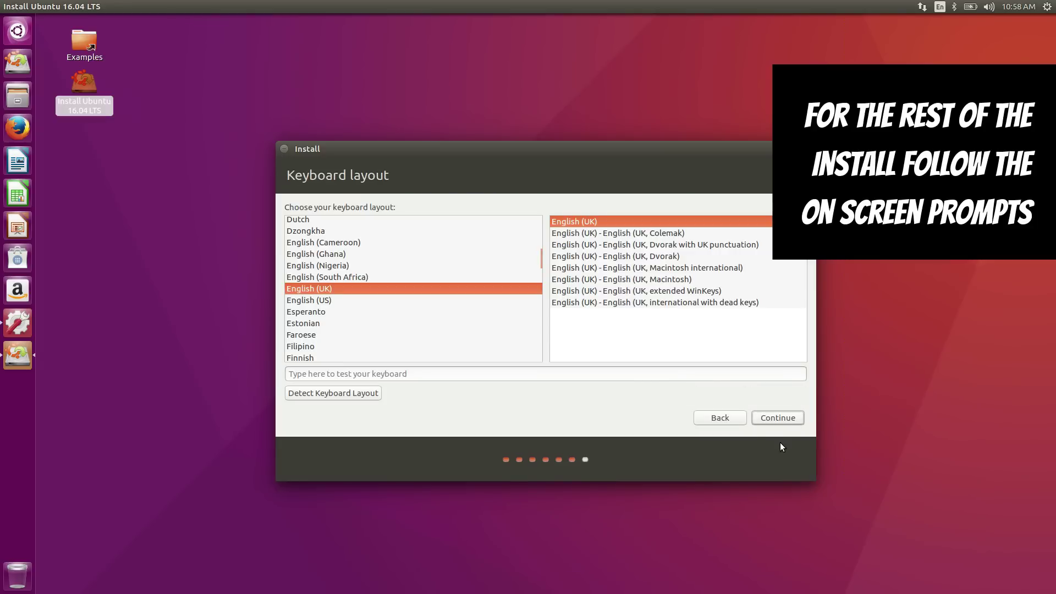
# - Accept the English (UK) keyboard layout, enter the user's name and set the computer's name to CB2
pyautogui.click(778, 418)
pyautogui.write('Captain')
pyautogui.press('Tab')
pyautogui.write('CB2')
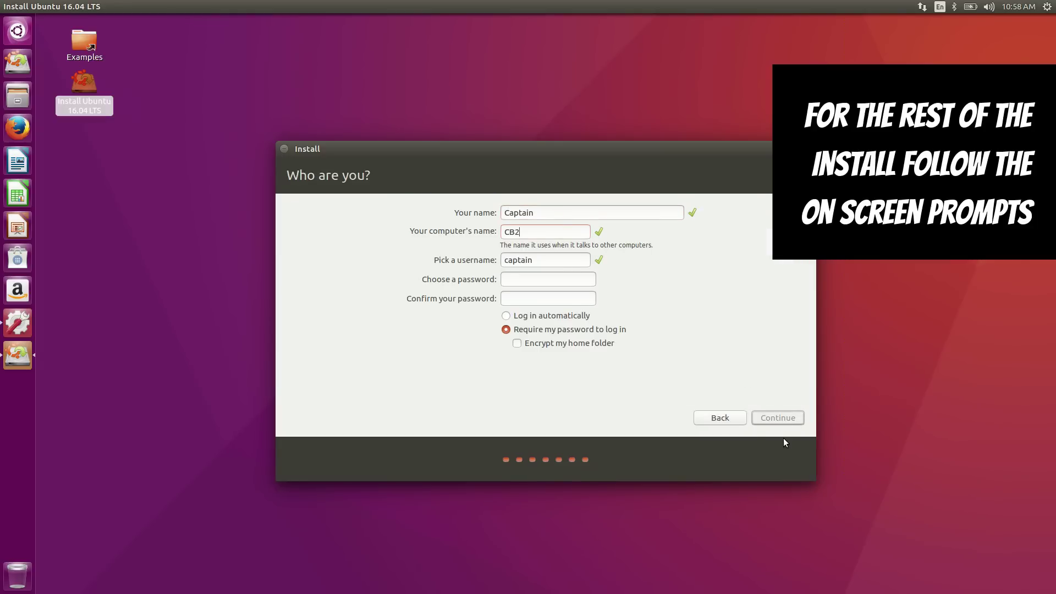
# - Enter and confirm the account password, complete the installation and restart the computer
pyautogui.press('Tab')
pyautogui.press('Tab')
pyautogui.write('***')
pyautogui.press('Tab')
pyautogui.write('***')
pyautogui.click(786, 418)
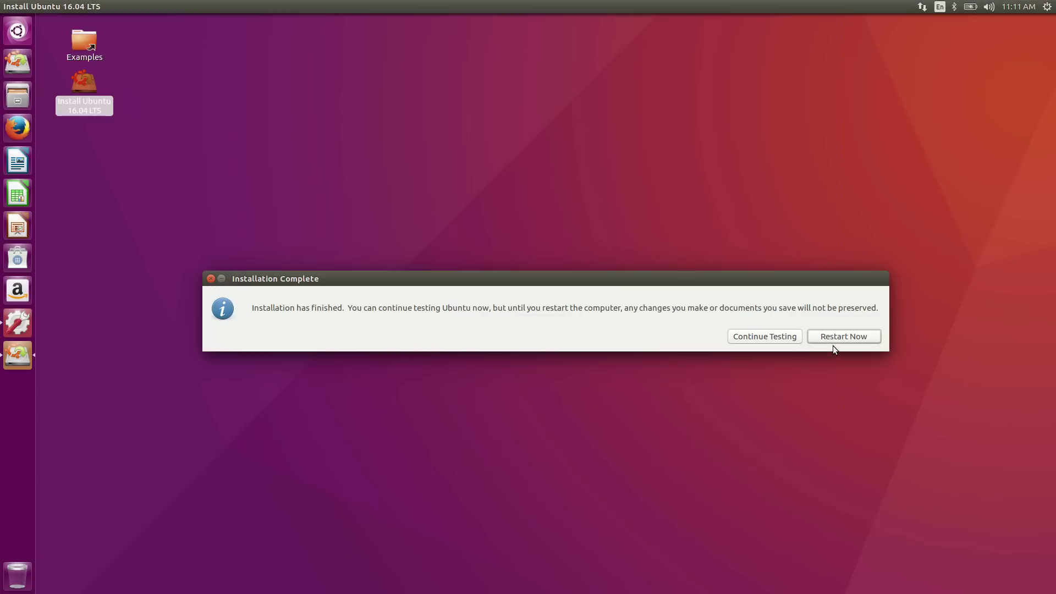
pyautogui.click(845, 335)
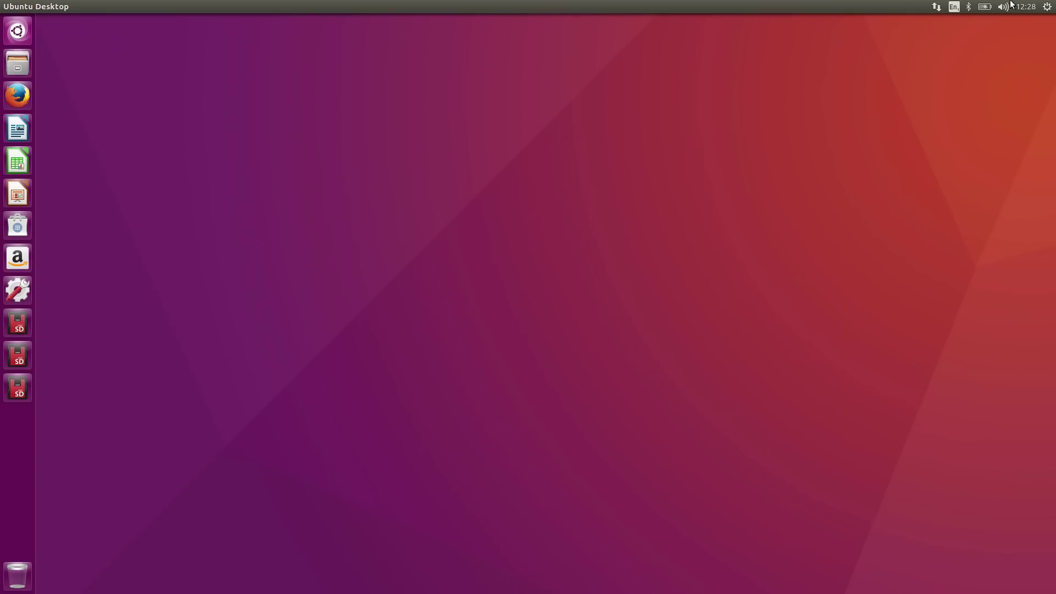
# - Open the system details in System Settings and start installing the available updates
pyautogui.click(1050, 8)
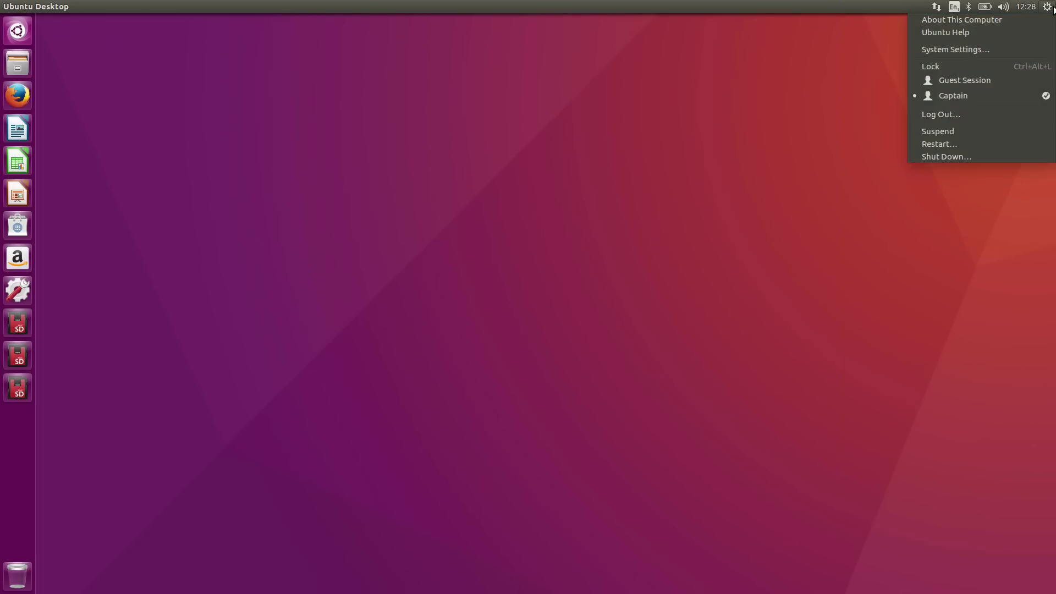
pyautogui.click(975, 53)
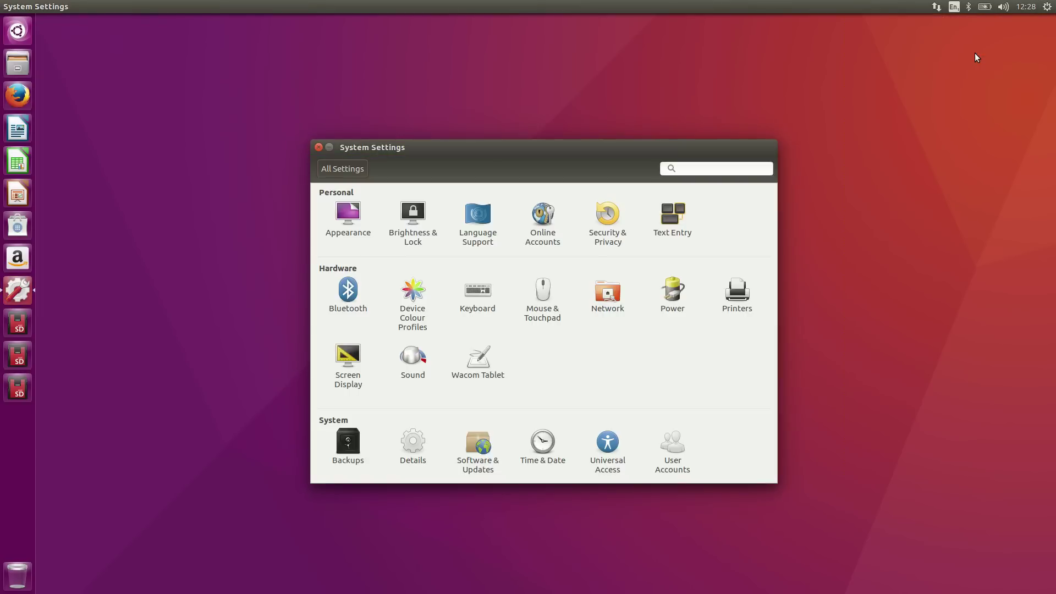
pyautogui.click(418, 449)
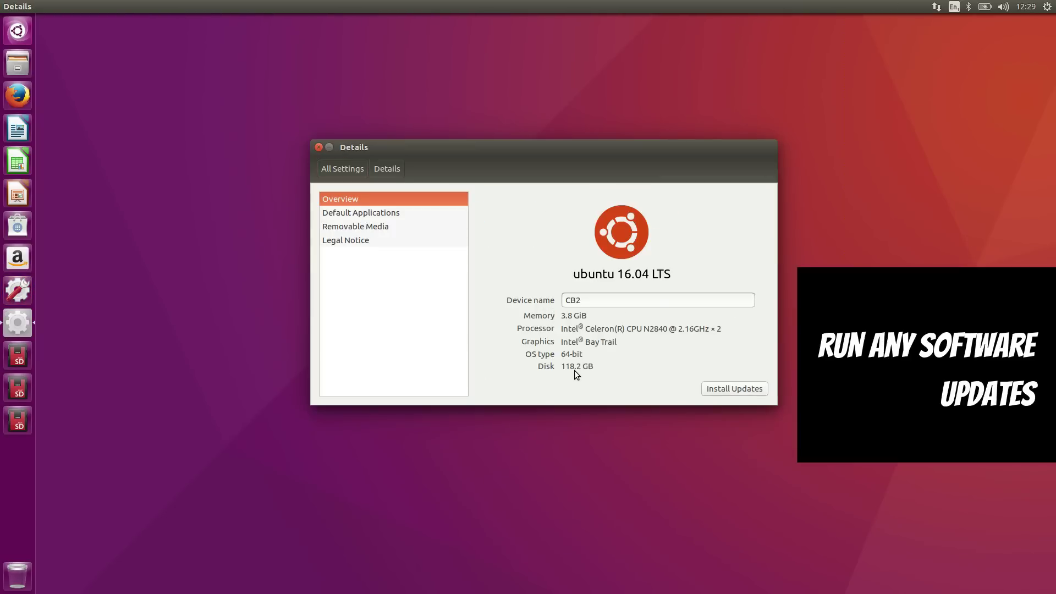
pyautogui.click(720, 389)
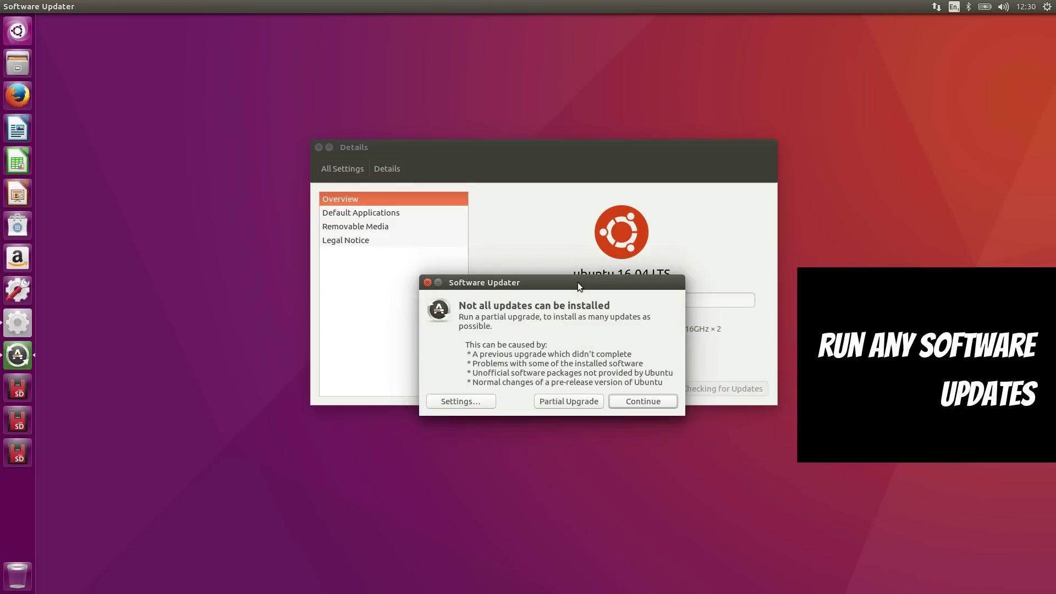
# - Run the partial upgrade, removing the obsolete packages, and restart the system to complete it
pyautogui.click(562, 401)
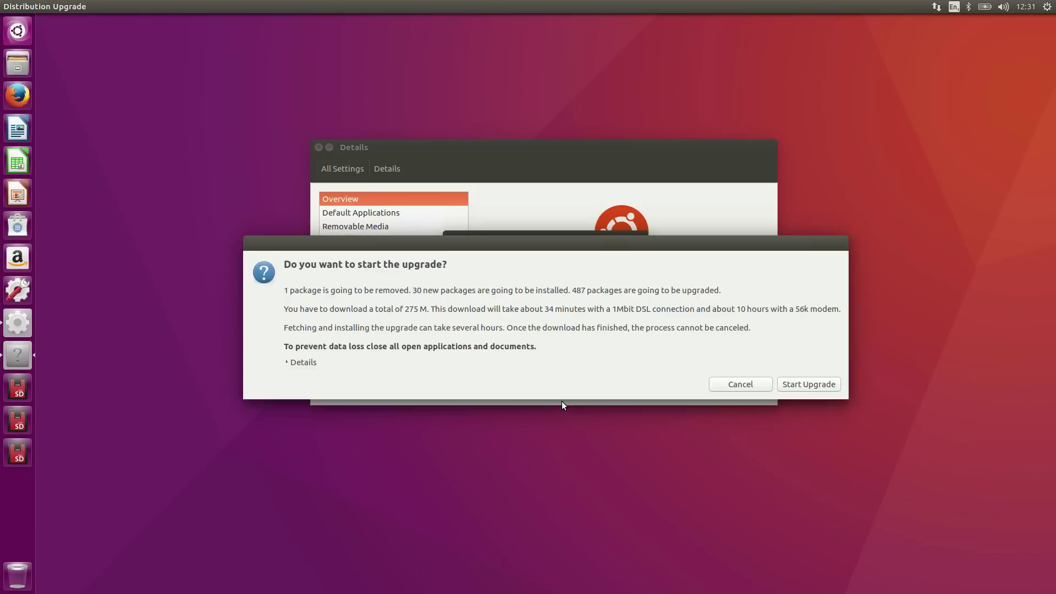
pyautogui.click(811, 386)
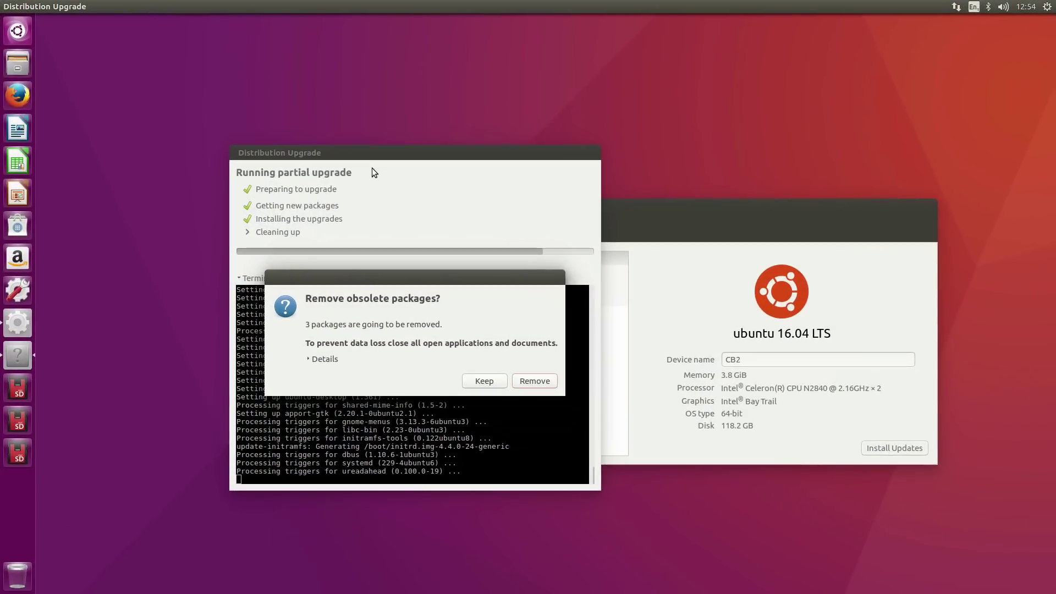
pyautogui.click(531, 380)
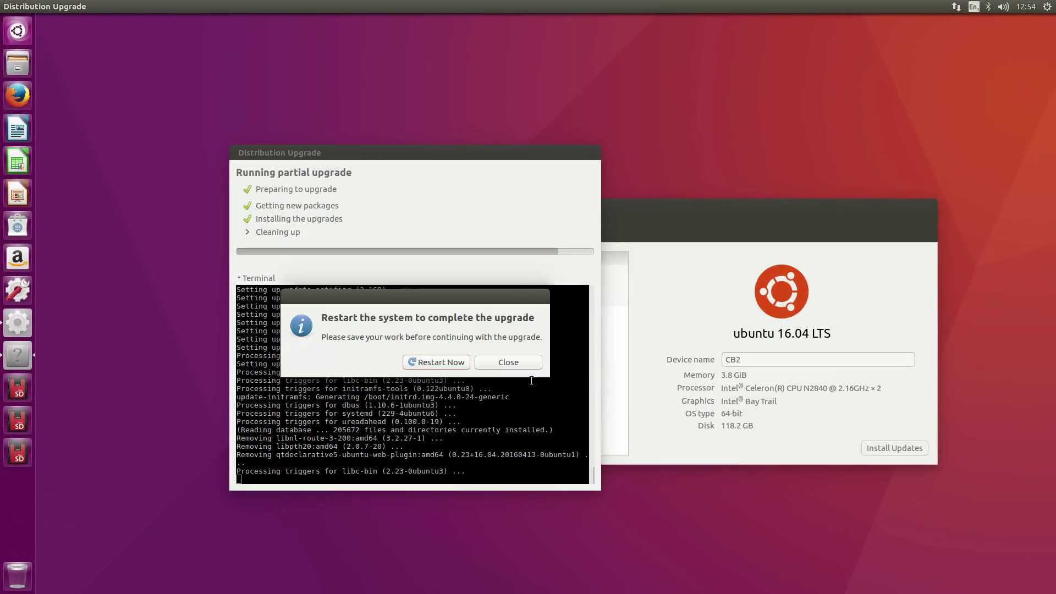
pyautogui.click(465, 364)
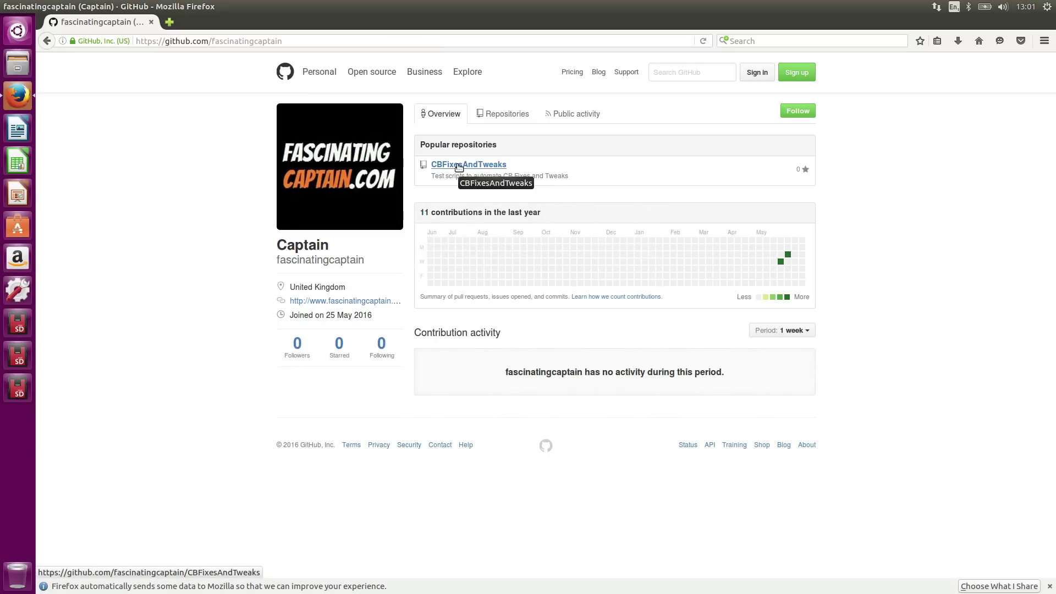
# - Copy the terminal commands from the README of the CBFixesAndTweaks repository on GitHub and close the browser
pyautogui.click(458, 166)
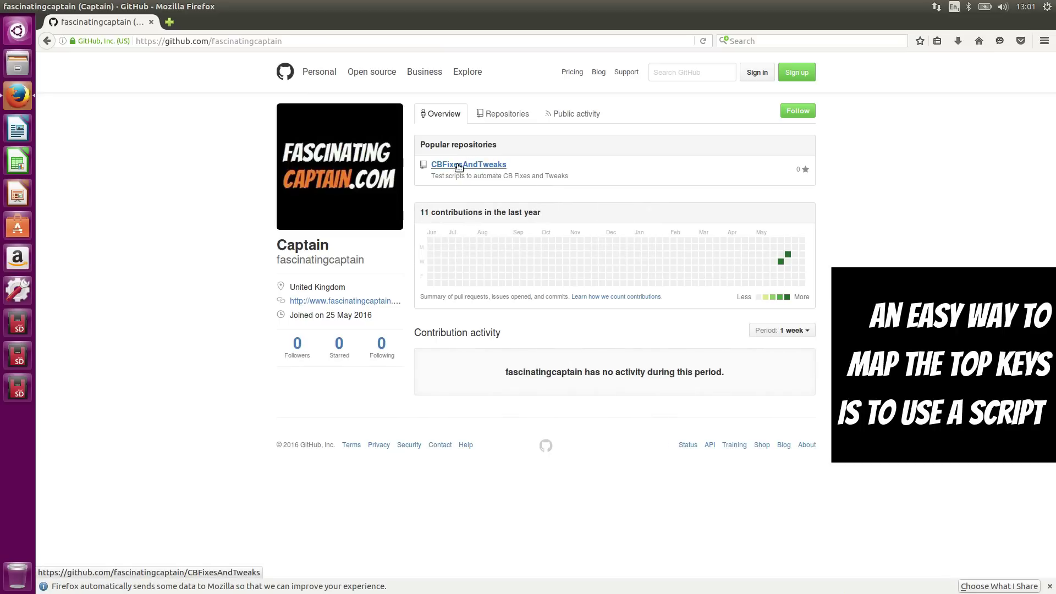
pyautogui.scroll(-3, 276, 529)
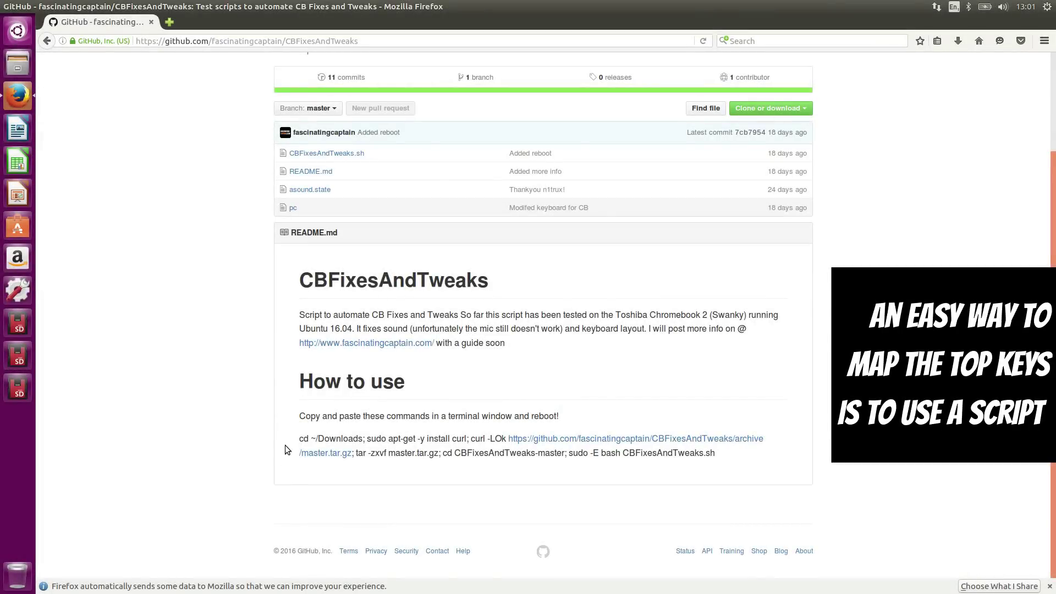
pyautogui.moveTo(300, 439); pyautogui.dragTo(730, 459)
pyautogui.hotkey('ctrl', 'c')
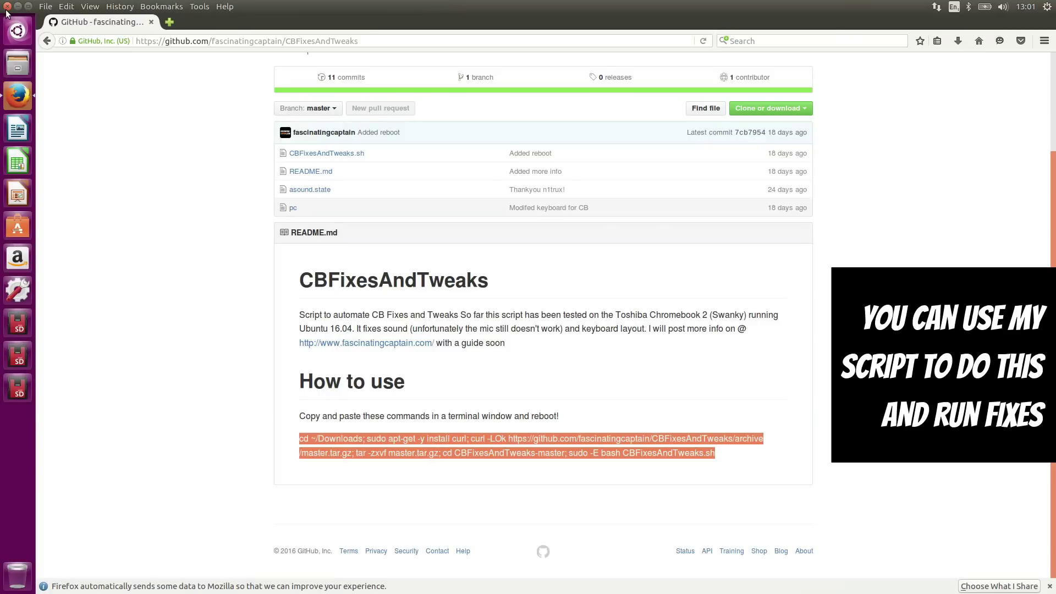
pyautogui.click(7, 8)
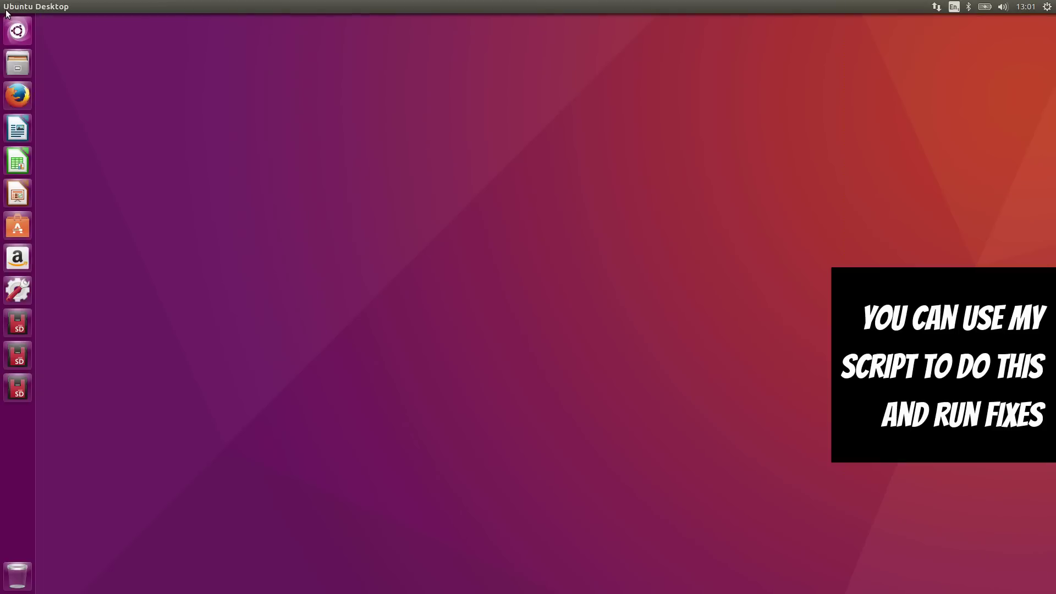
# - Search the installed applications for "term" and open a Terminal window
pyautogui.click(27, 42)
pyautogui.write('term')
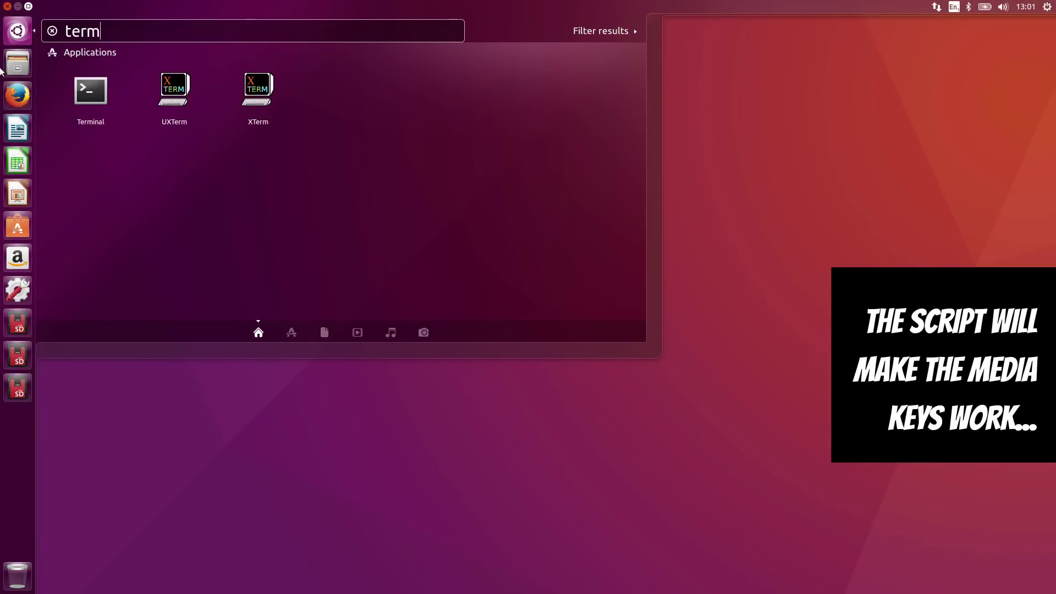
pyautogui.click(91, 92)
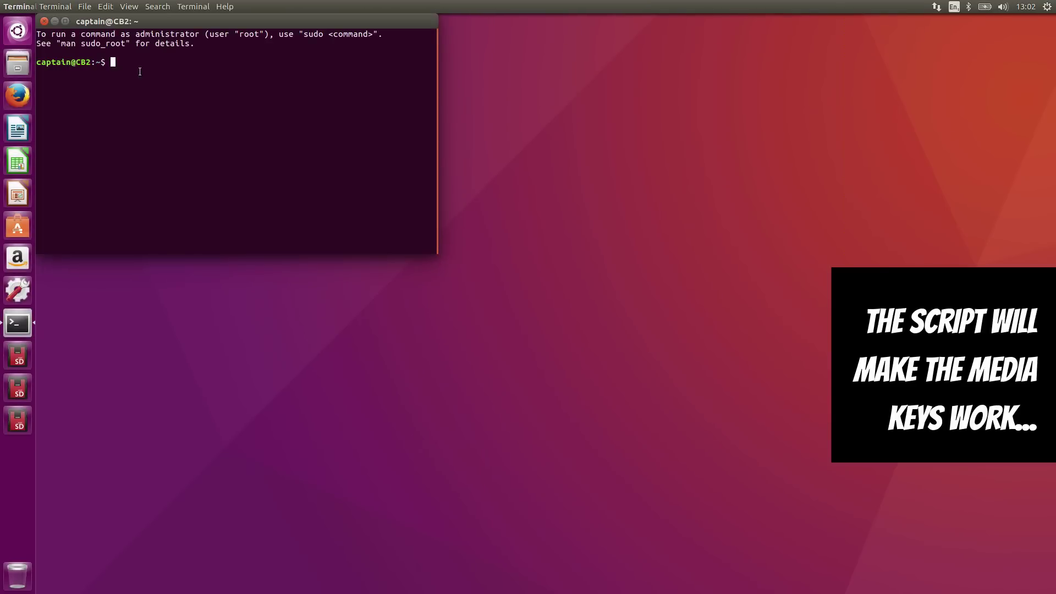
# - Run the copied commands that download and execute CBFixesAndTweaks.sh, authorise them with the account password and reboot the Chromebook
pyautogui.rightClick(143, 70)
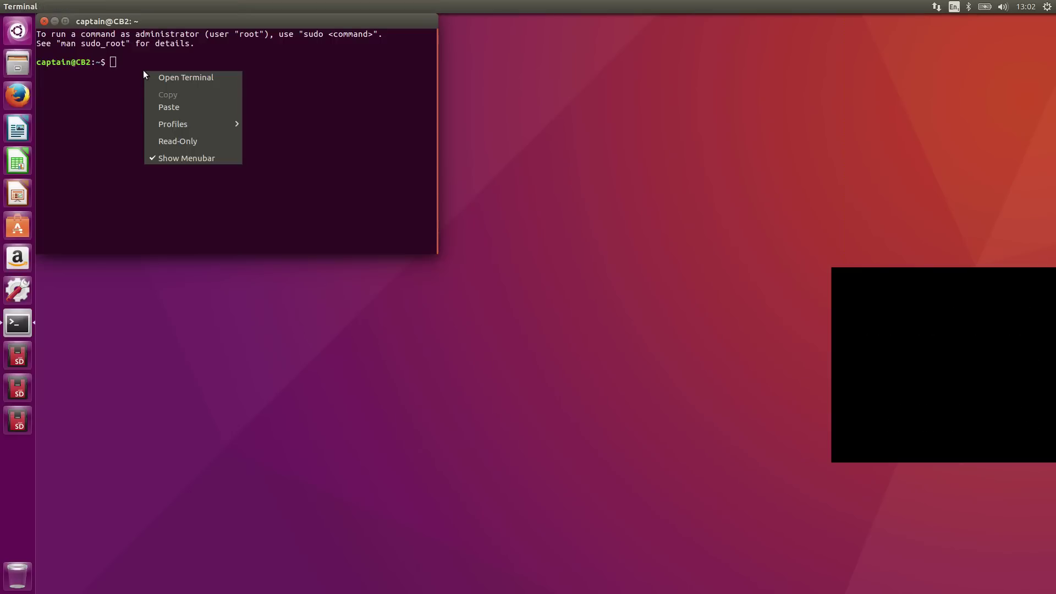
pyautogui.click(171, 106)
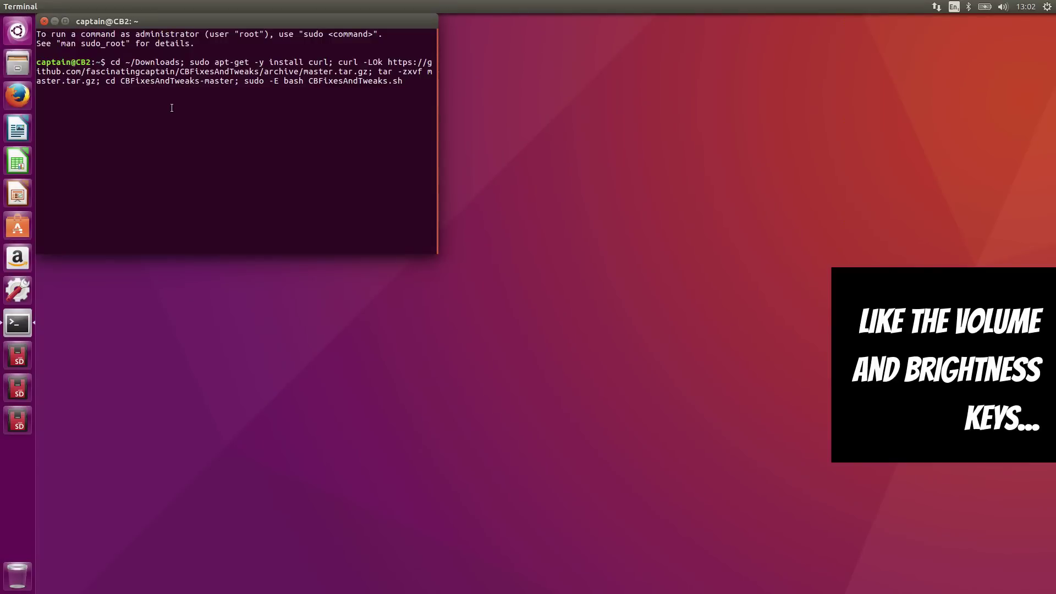
pyautogui.press('Return')
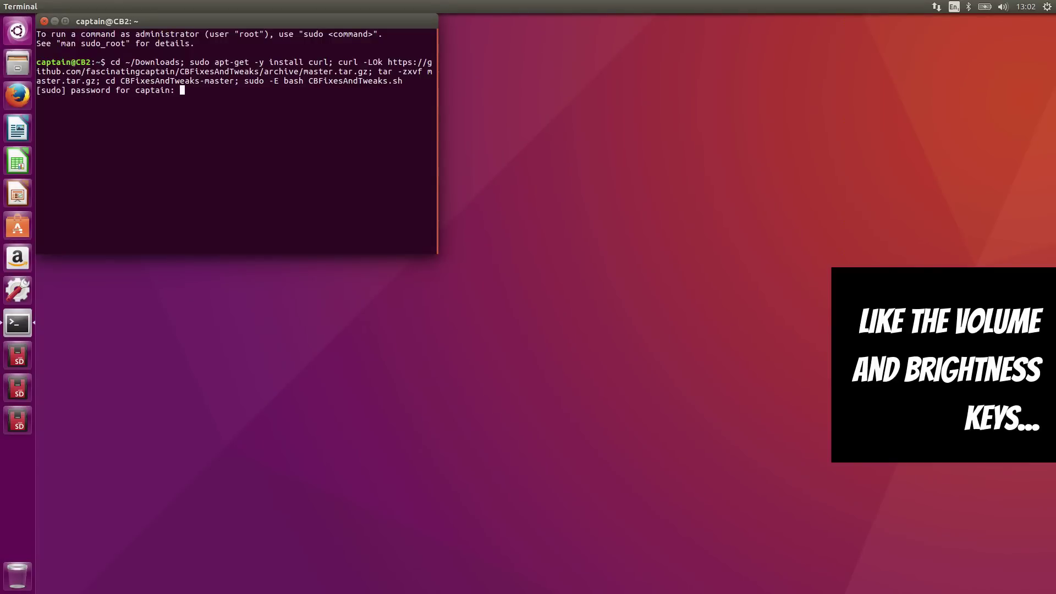
pyautogui.press('Return')
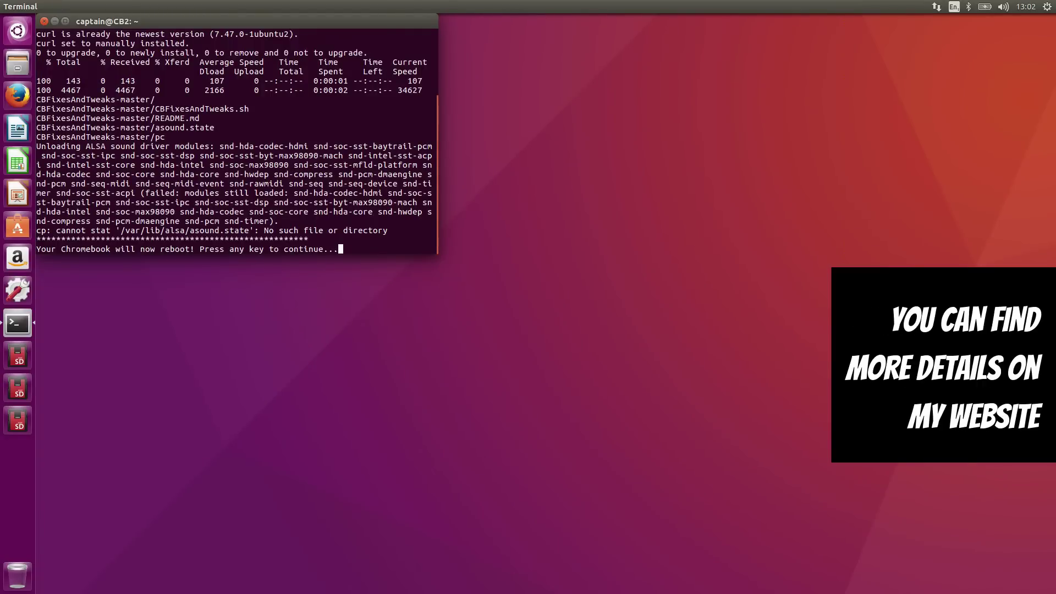
pyautogui.press('Return')
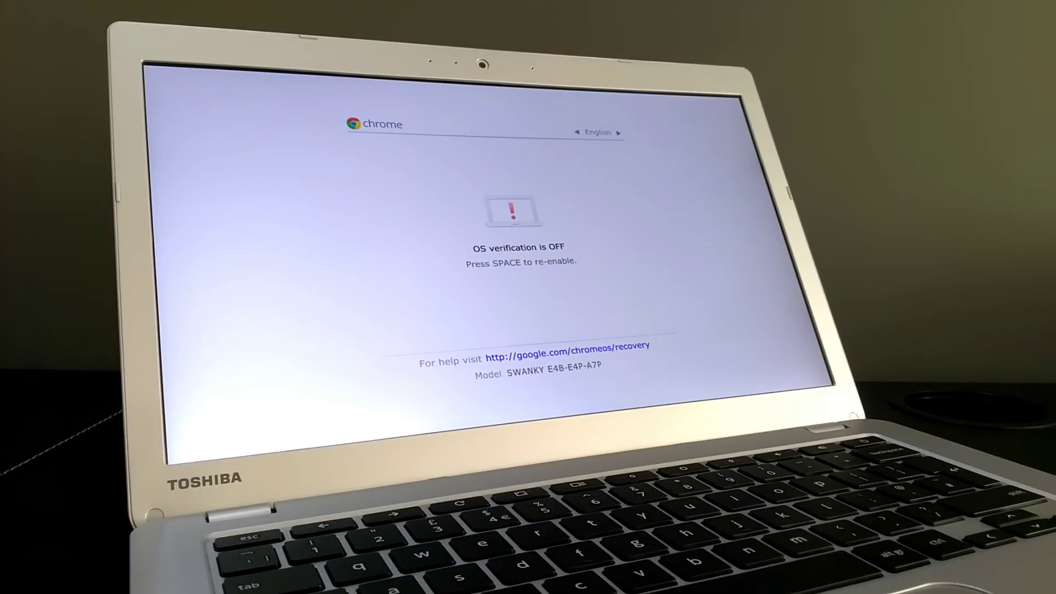
pyautogui.hotkey('ctrl', 'd')
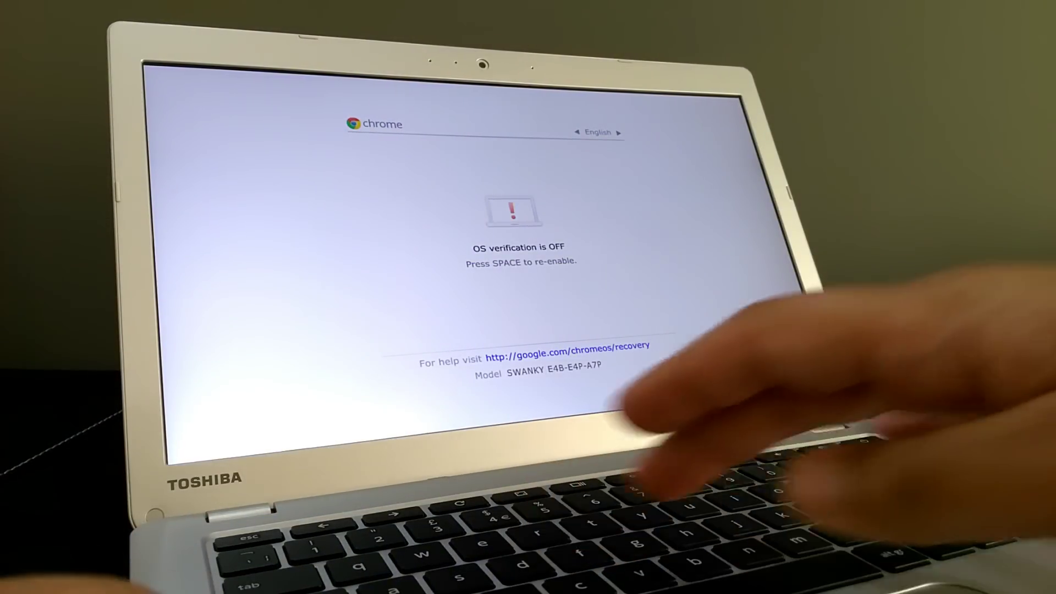